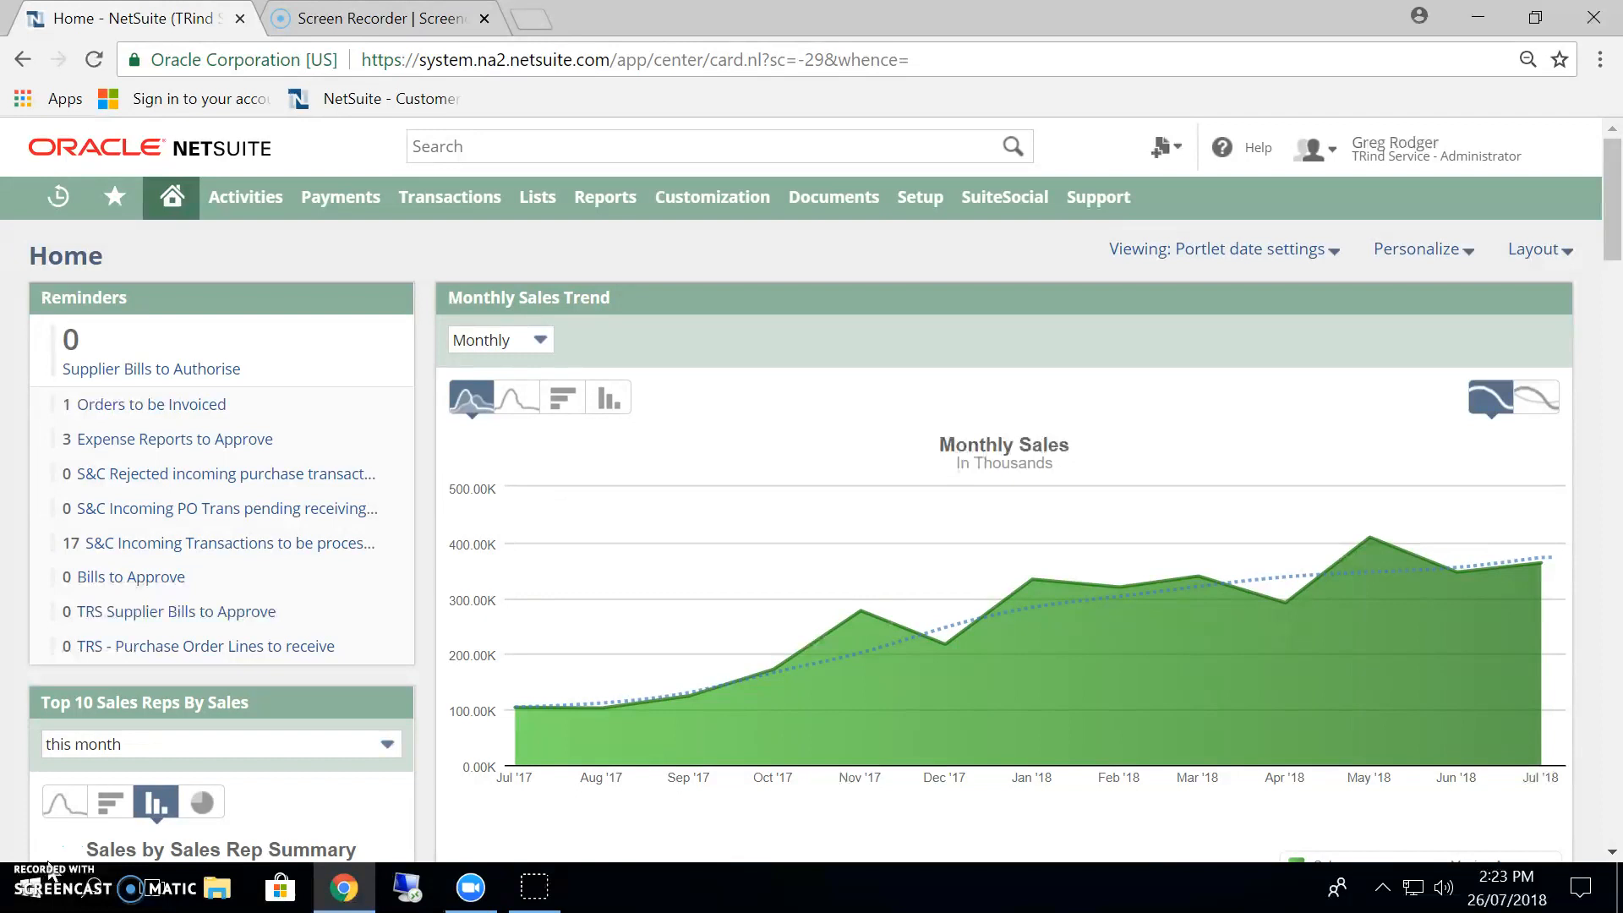
Search for the customer with "cus: test waik" and open the TEST- Waikato Customer record.
{"action": "left_click", "coordinate": [478, 147]}
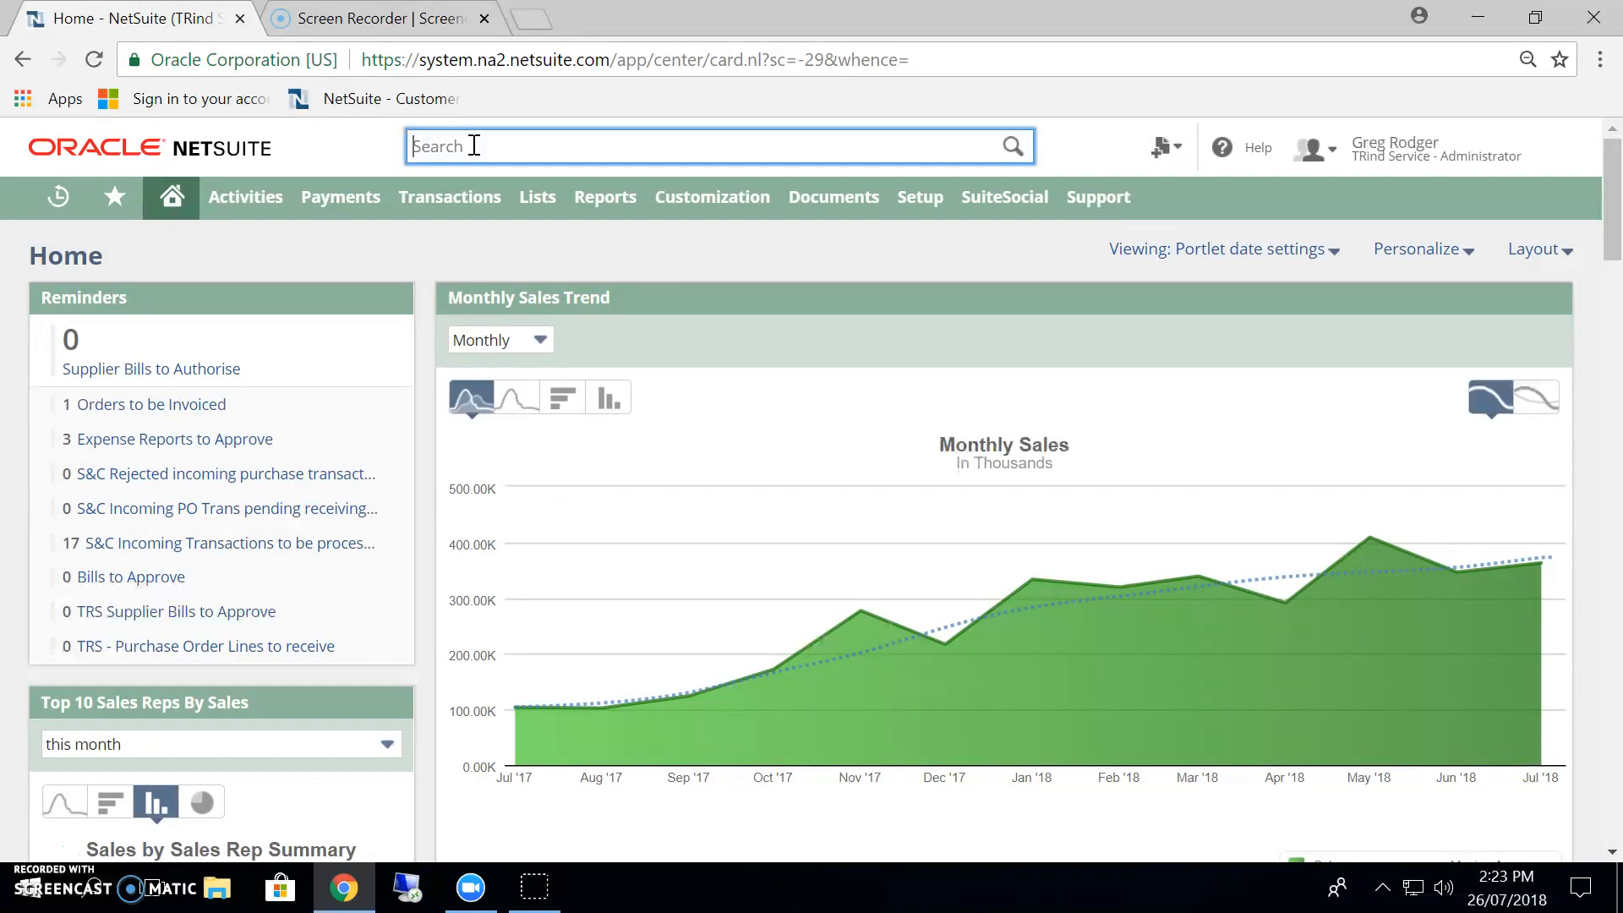
{"action": "type", "text": "cus: test"}
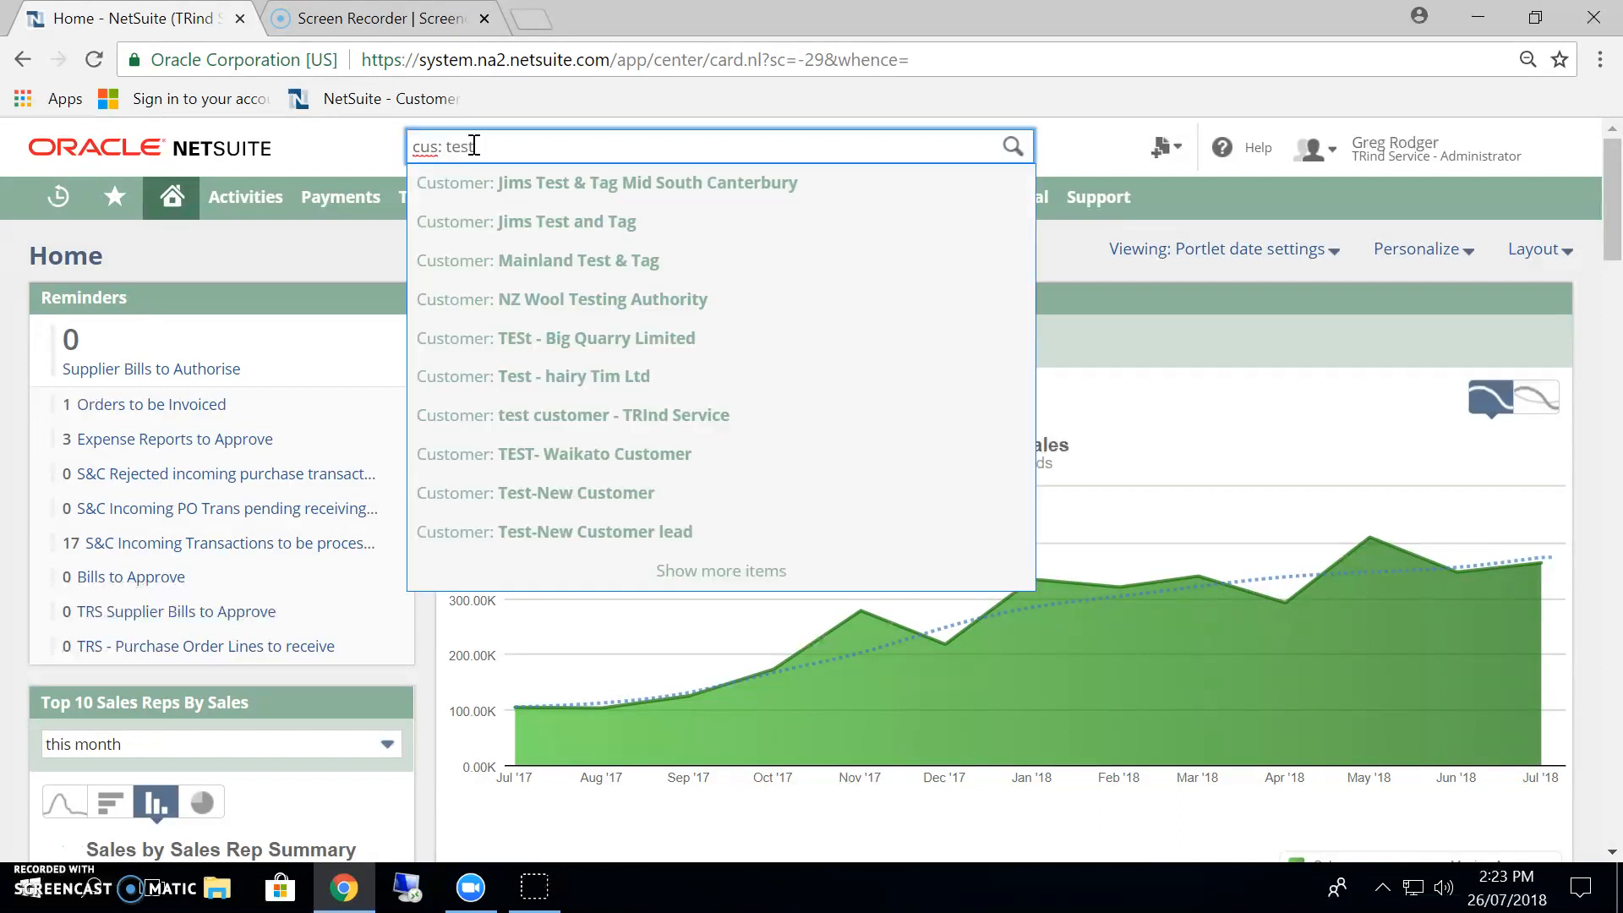
{"action": "type", "text": " waik"}
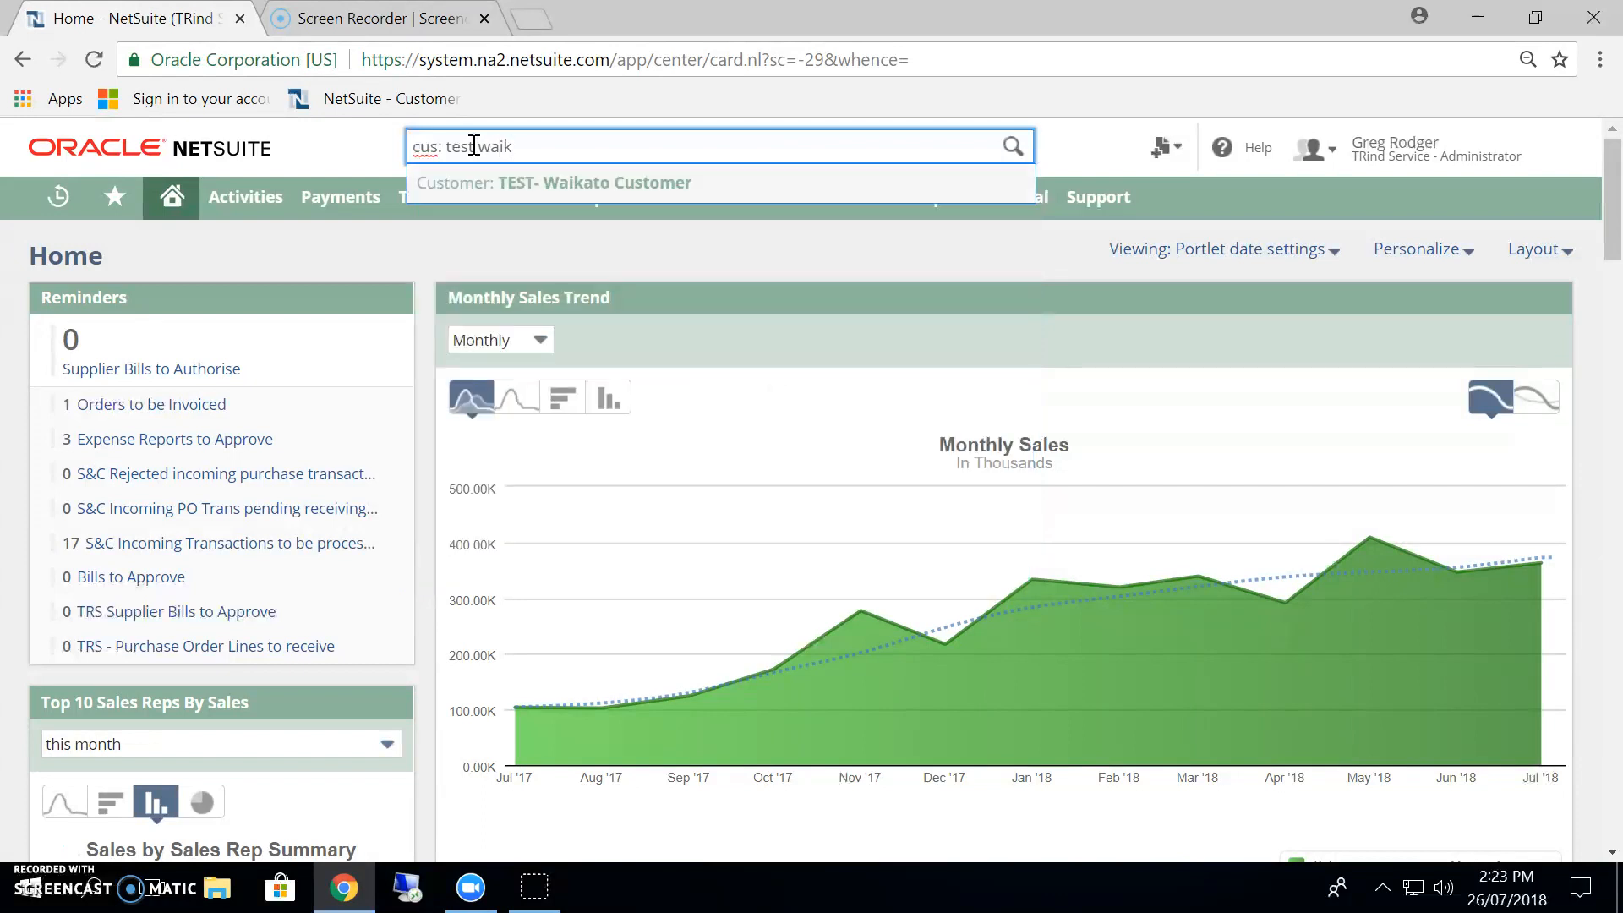
{"action": "left_click", "coordinate": [642, 181]}
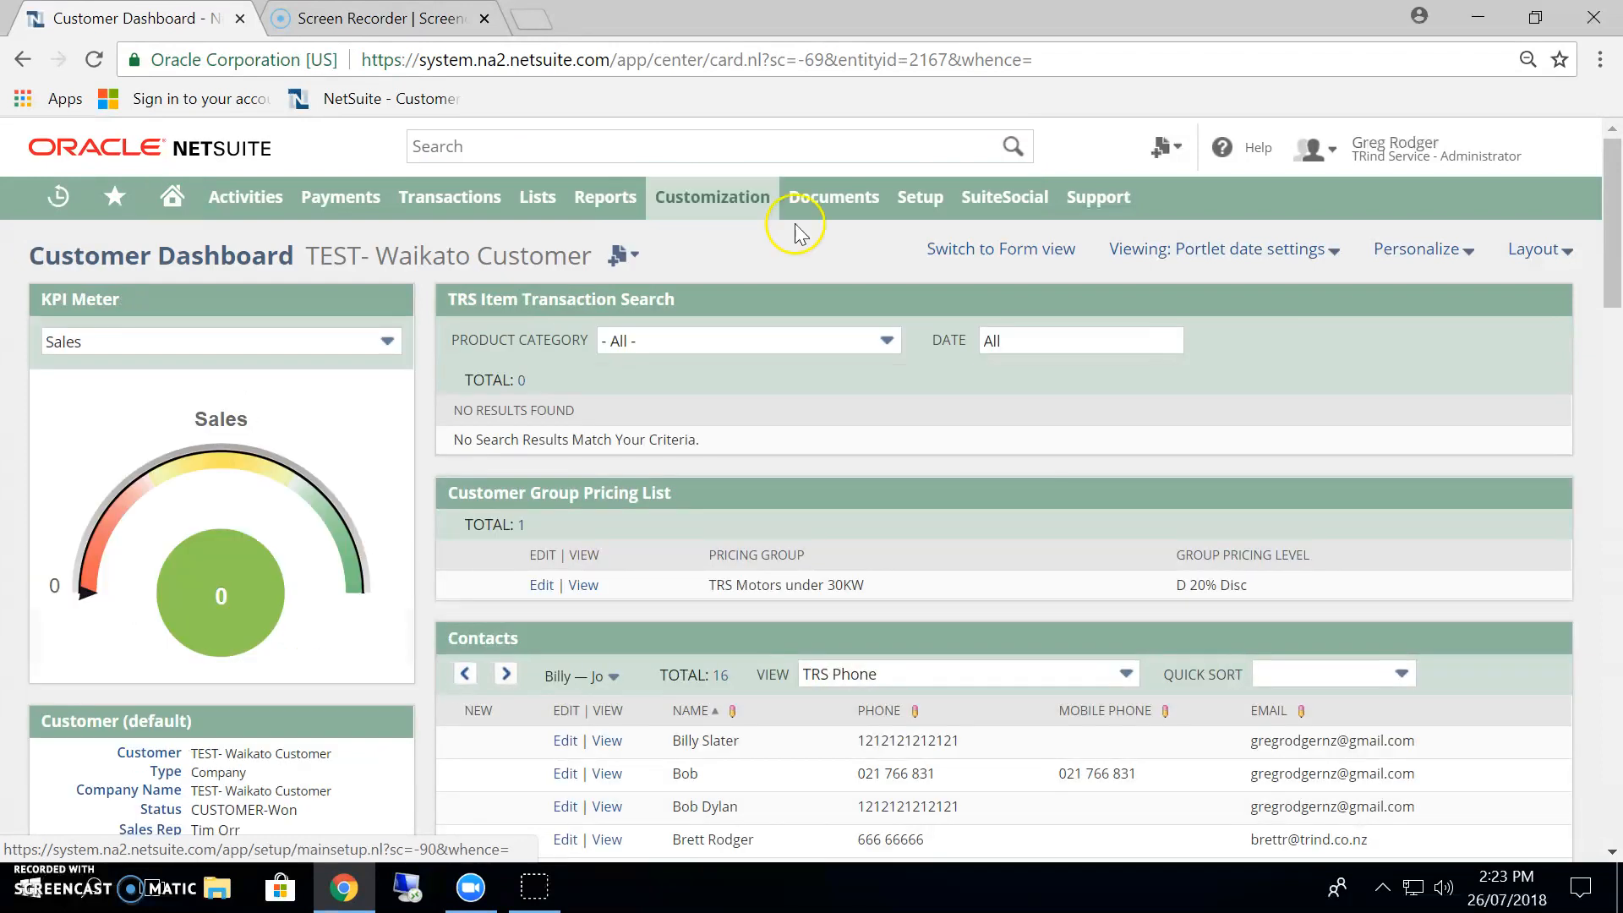
Create a new sales order from the TEST- Waikato Customer dashboard.
{"action": "mouse_move", "coordinate": [622, 262]}
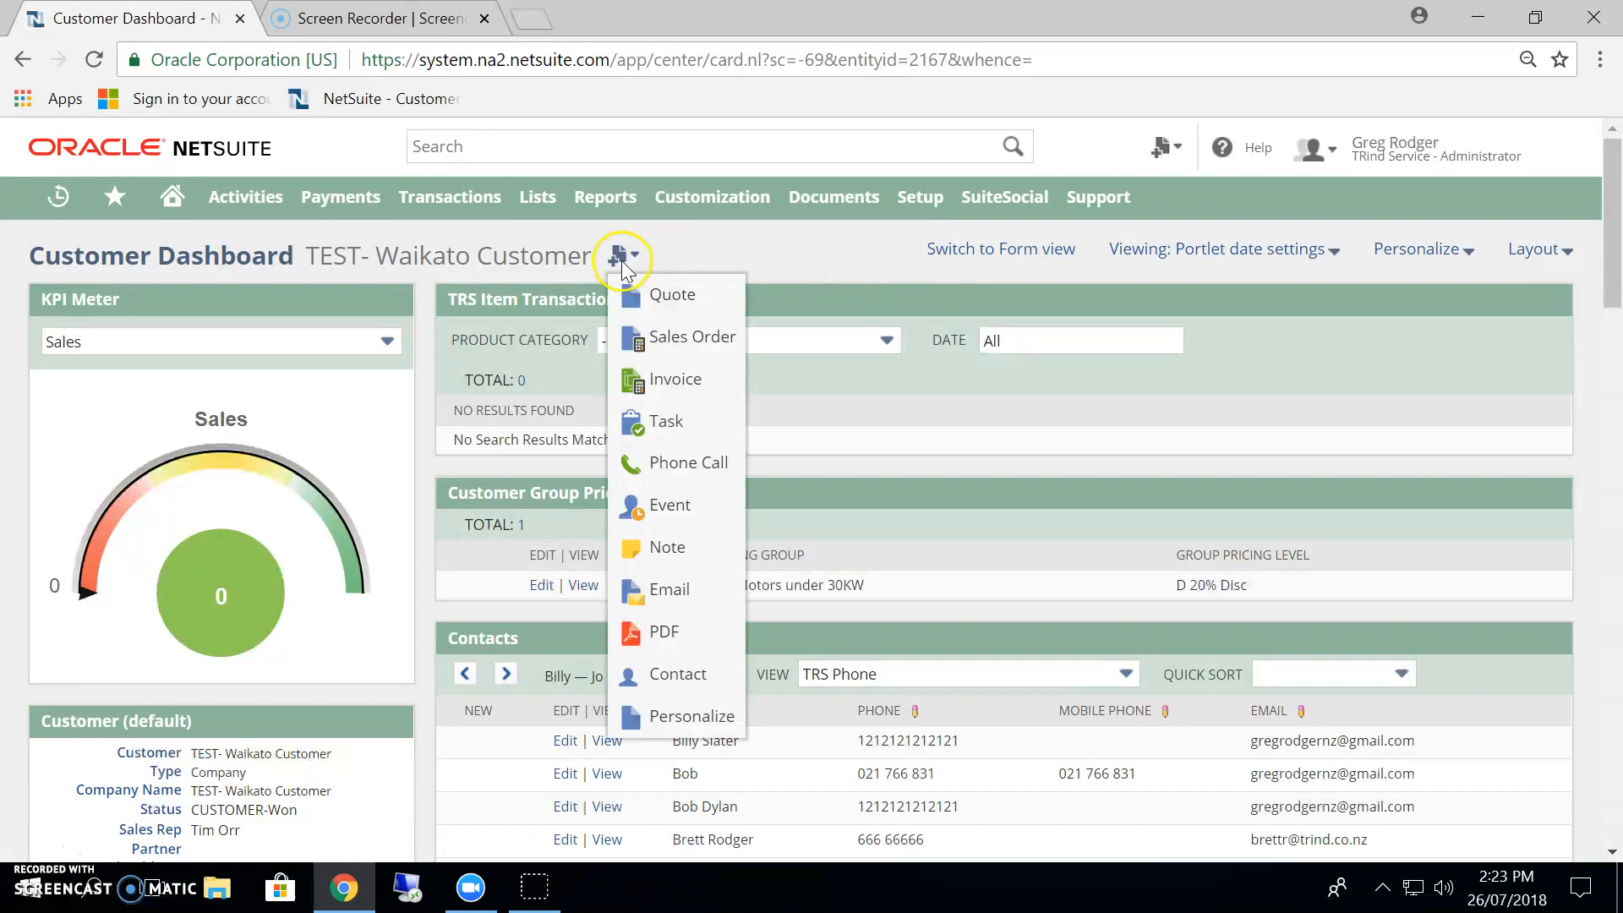
{"action": "left_click", "coordinate": [685, 345]}
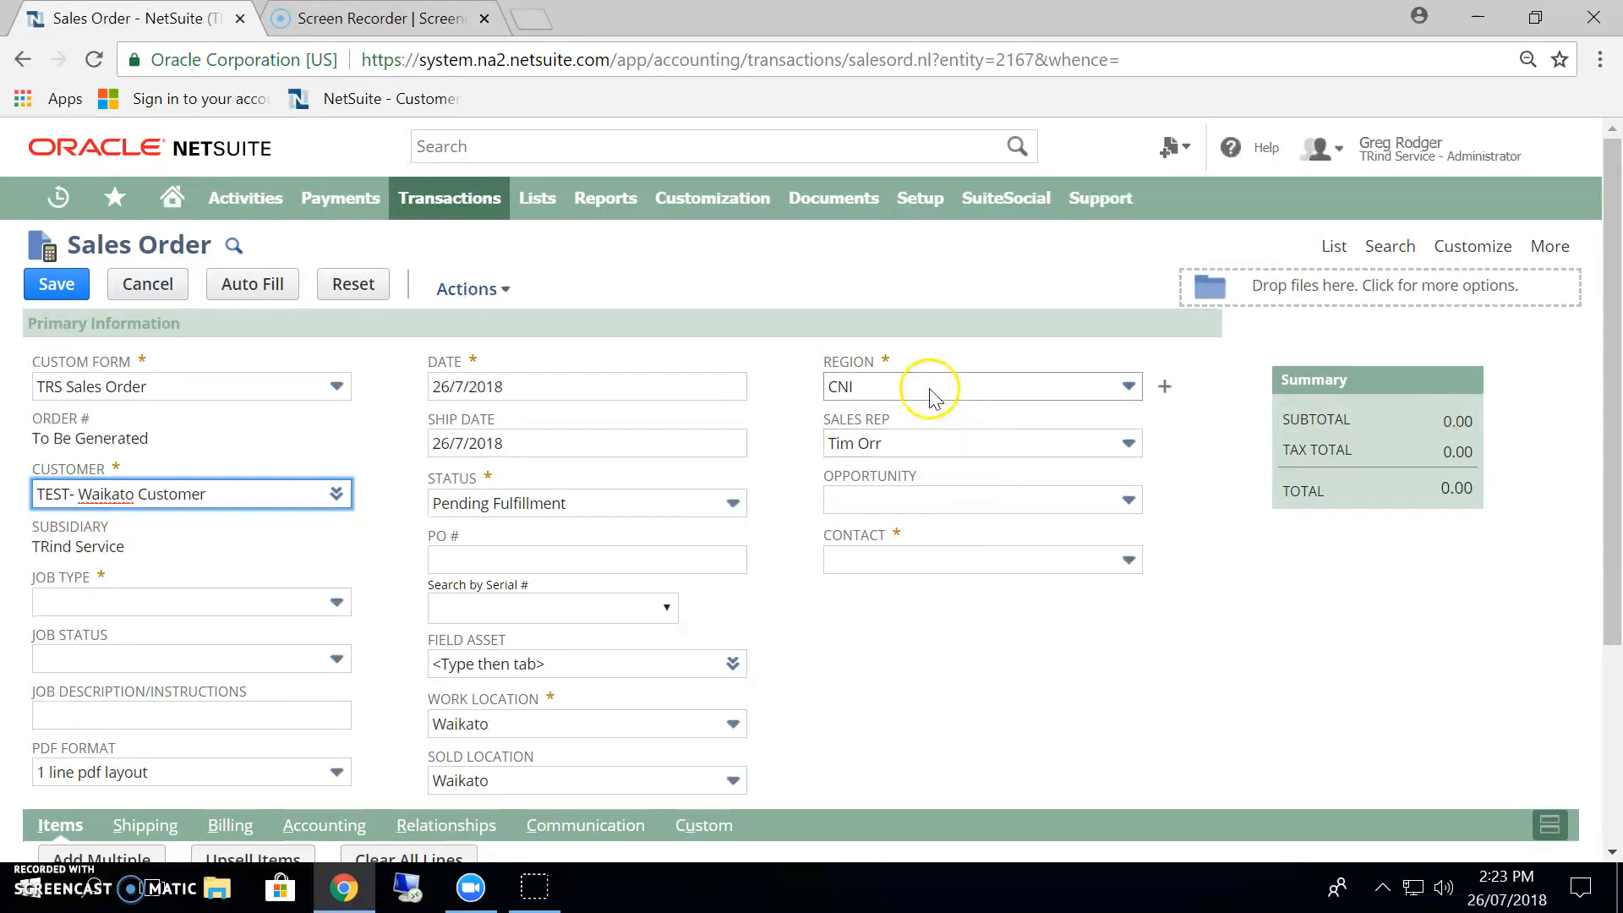
{"action": "left_click", "coordinate": [947, 450]}
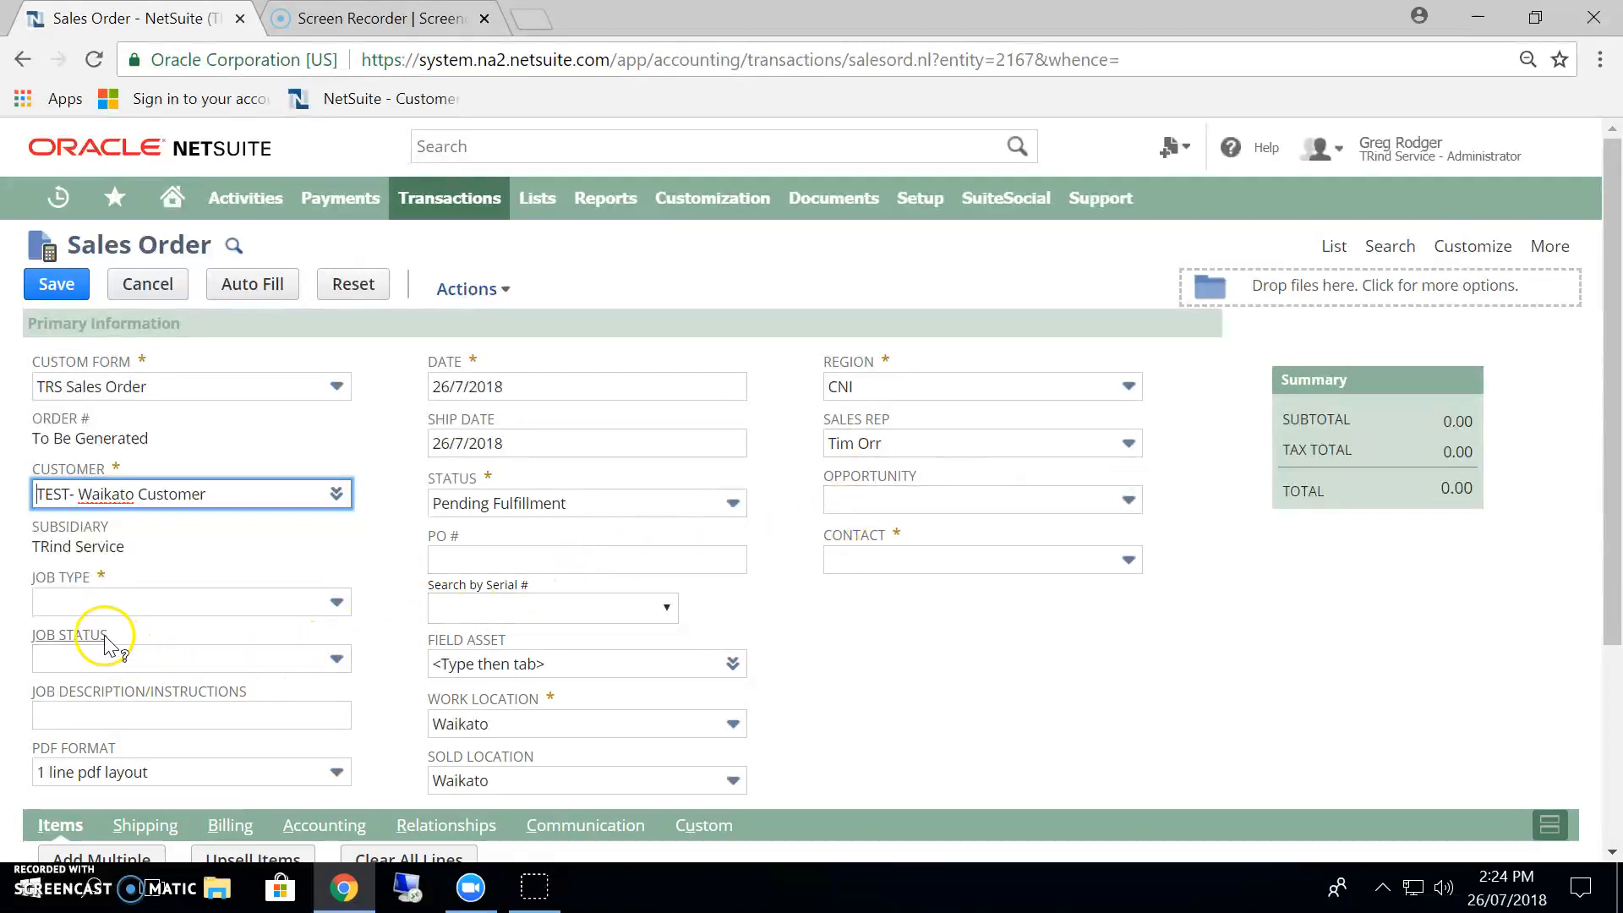
Set the sales order's job type to Motor Repair.
{"action": "left_click", "coordinate": [129, 616]}
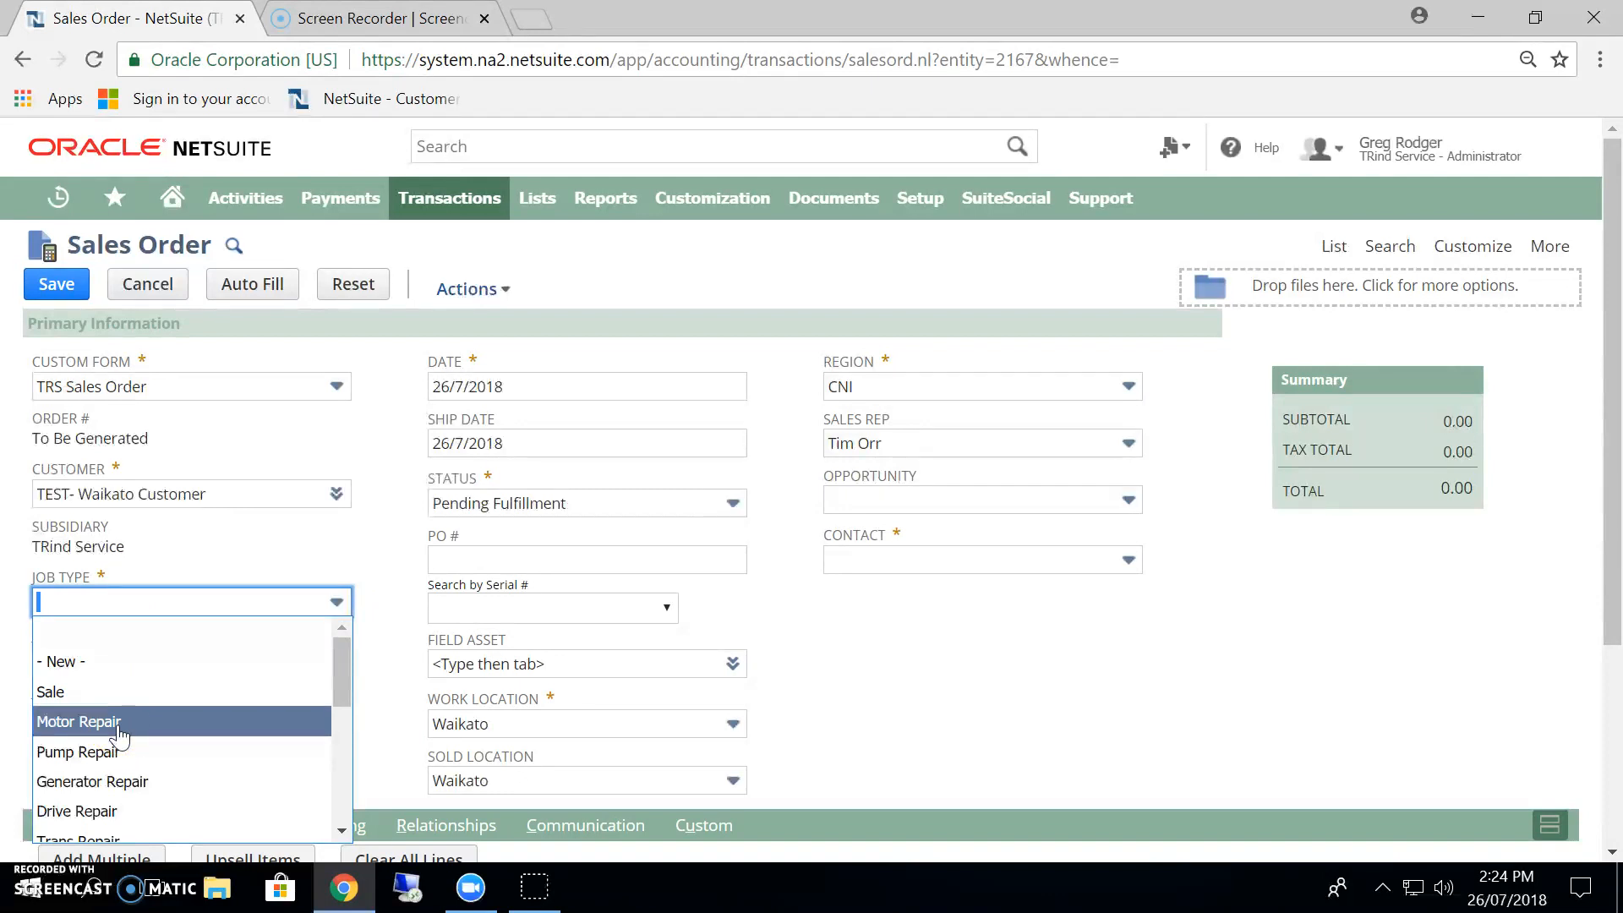
{"action": "left_click", "coordinate": [143, 759]}
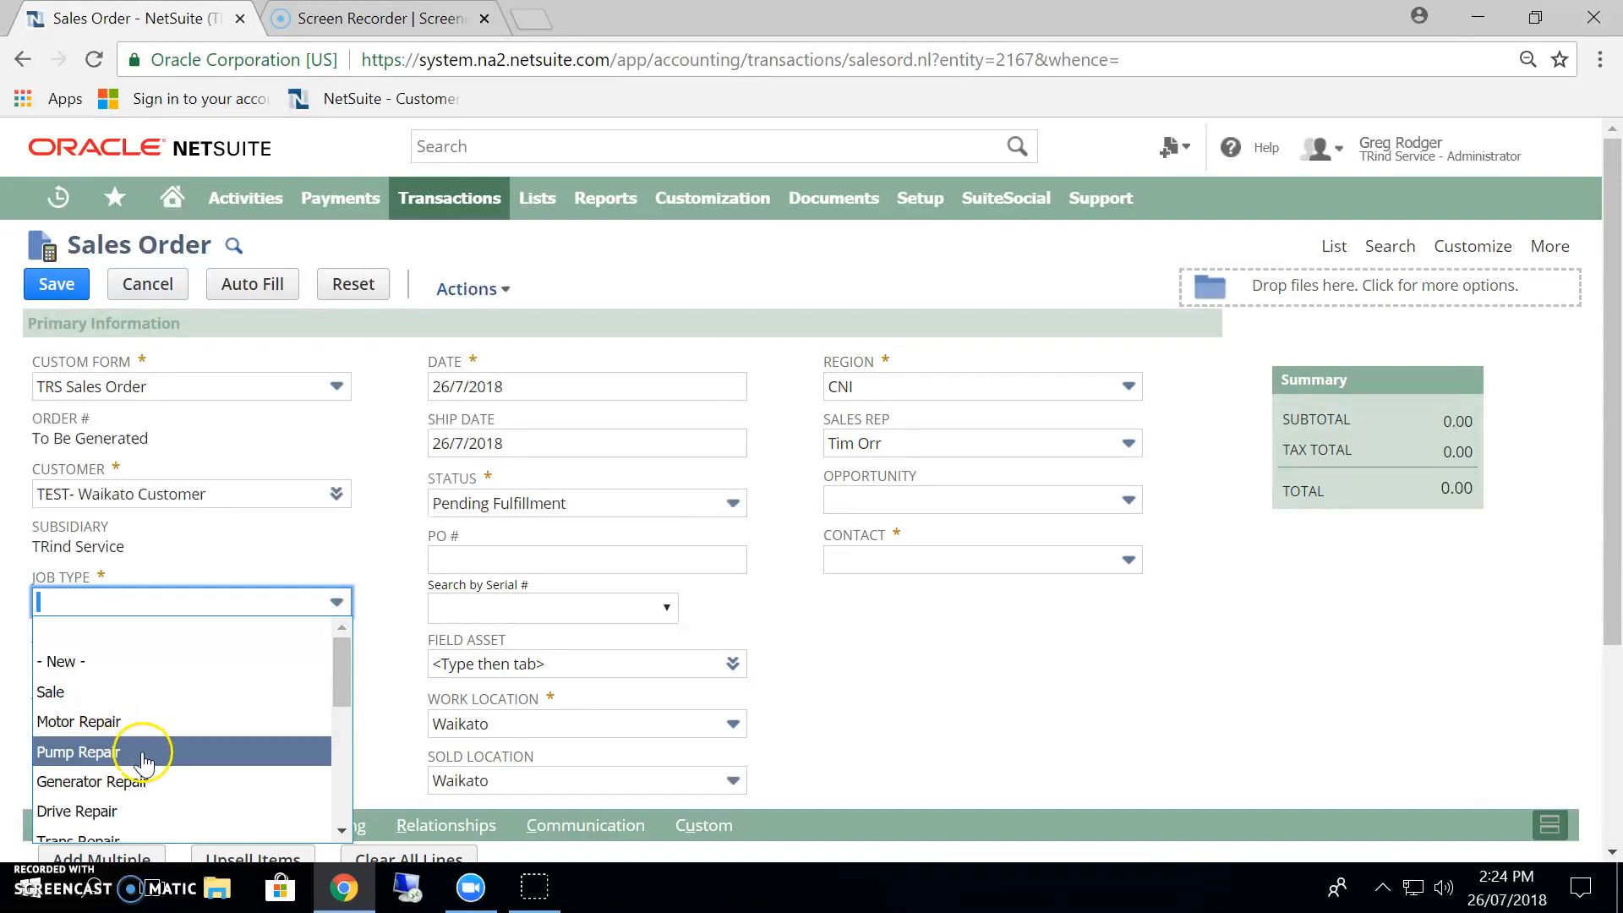
{"action": "left_click", "coordinate": [127, 723]}
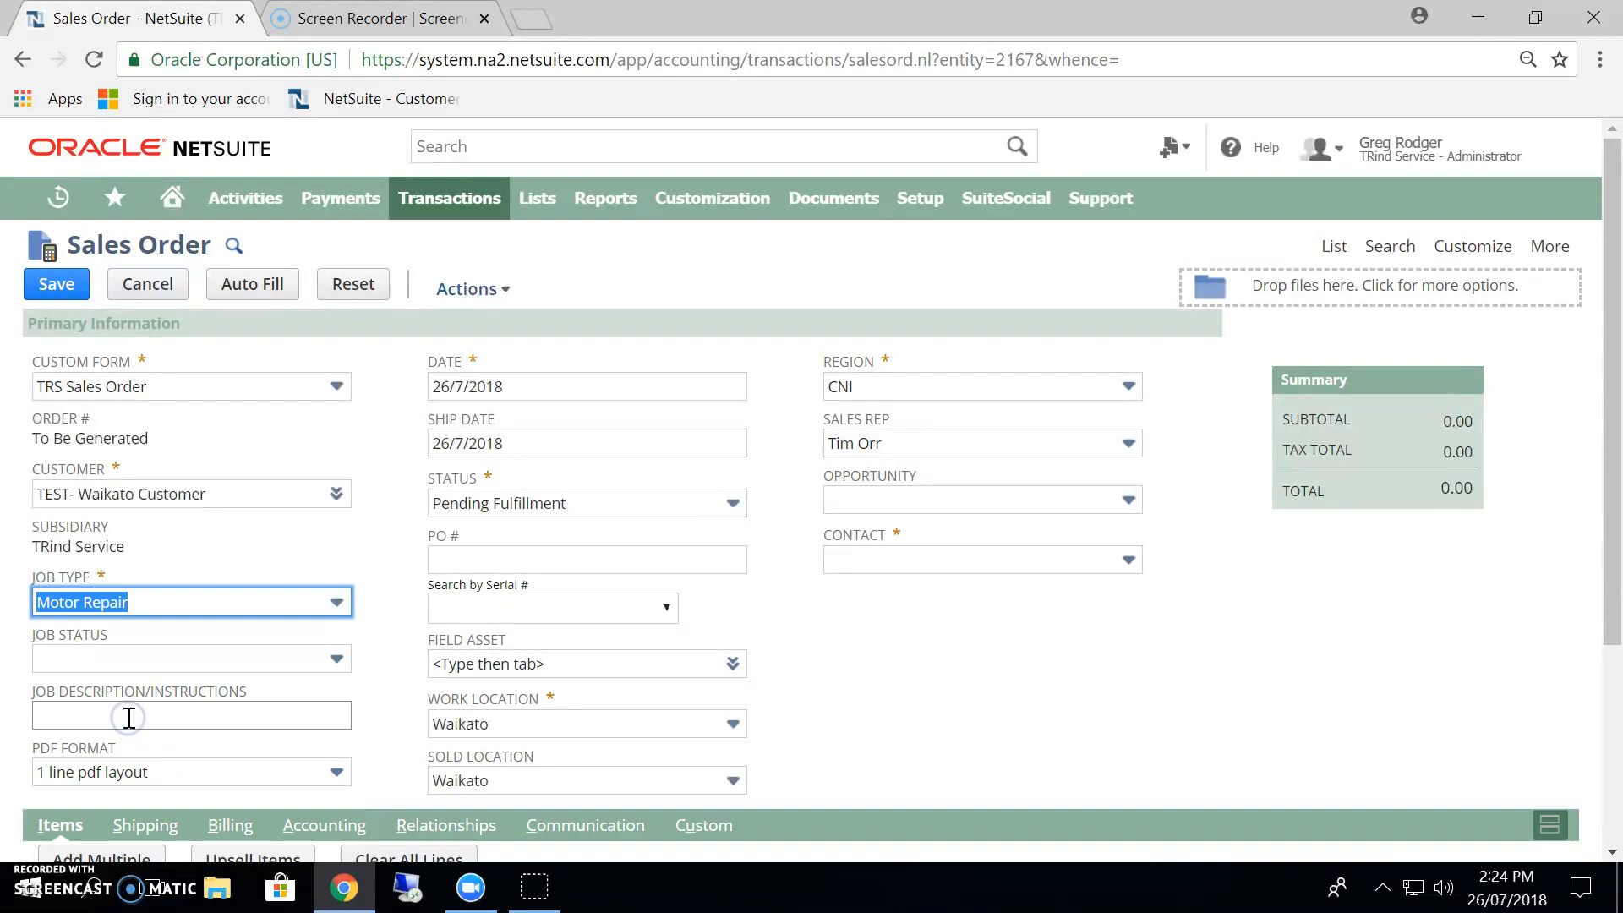
Enter the job description "WEG 11KW 4Pole, noisy bearings, please inspect and contact customer if not a major".
{"action": "left_click", "coordinate": [58, 715]}
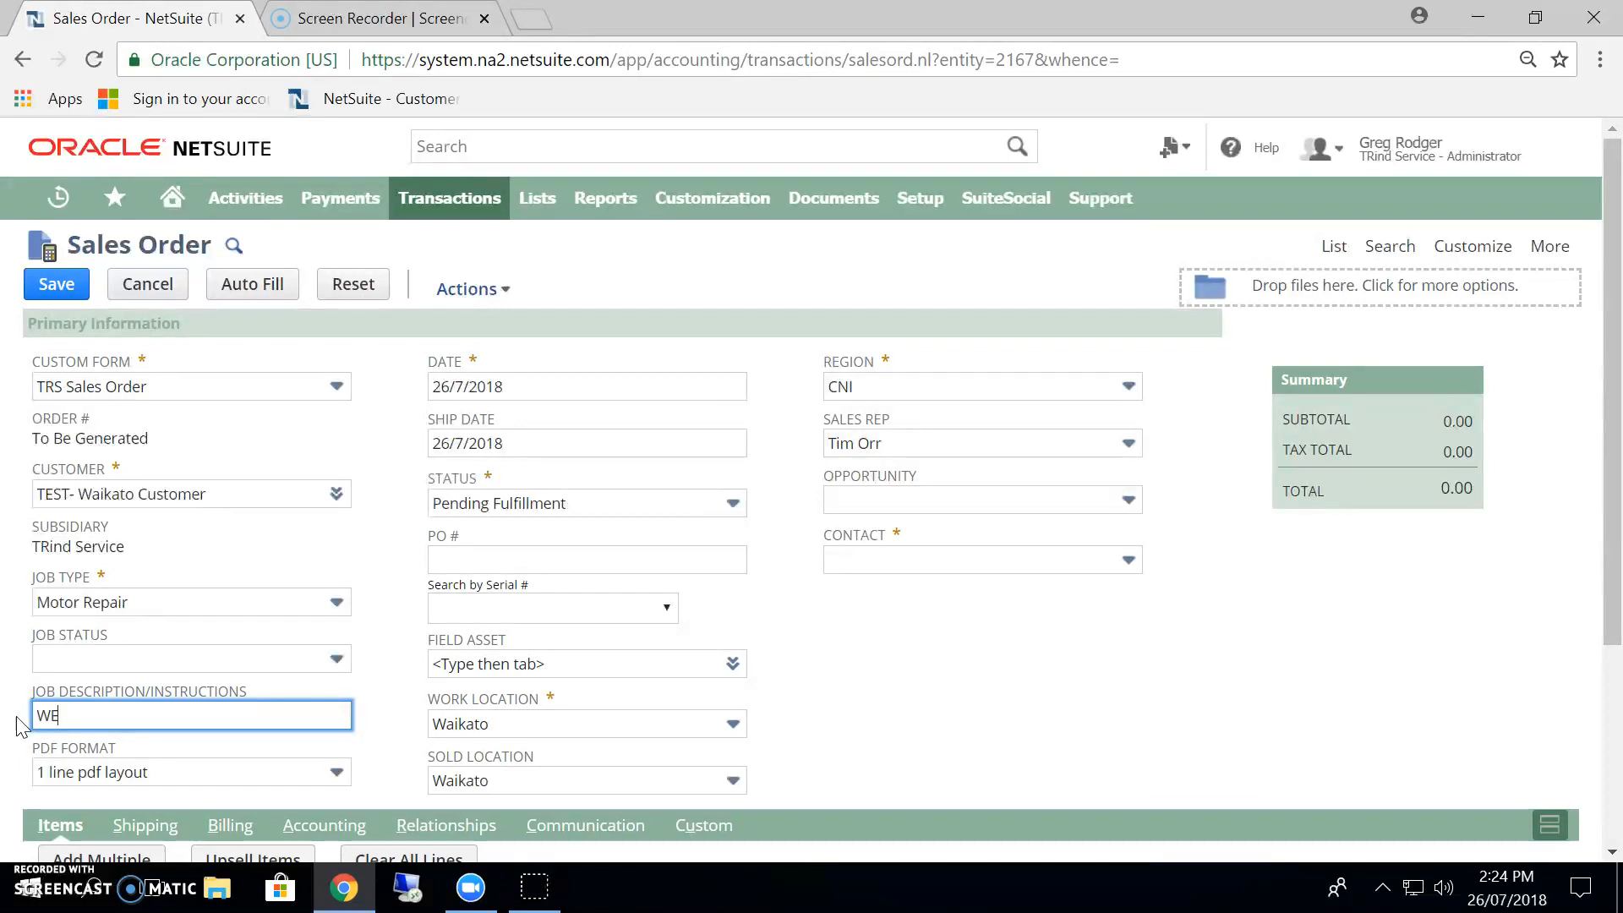
{"action": "type", "text": "G 11KW 4Pole, noisy "}
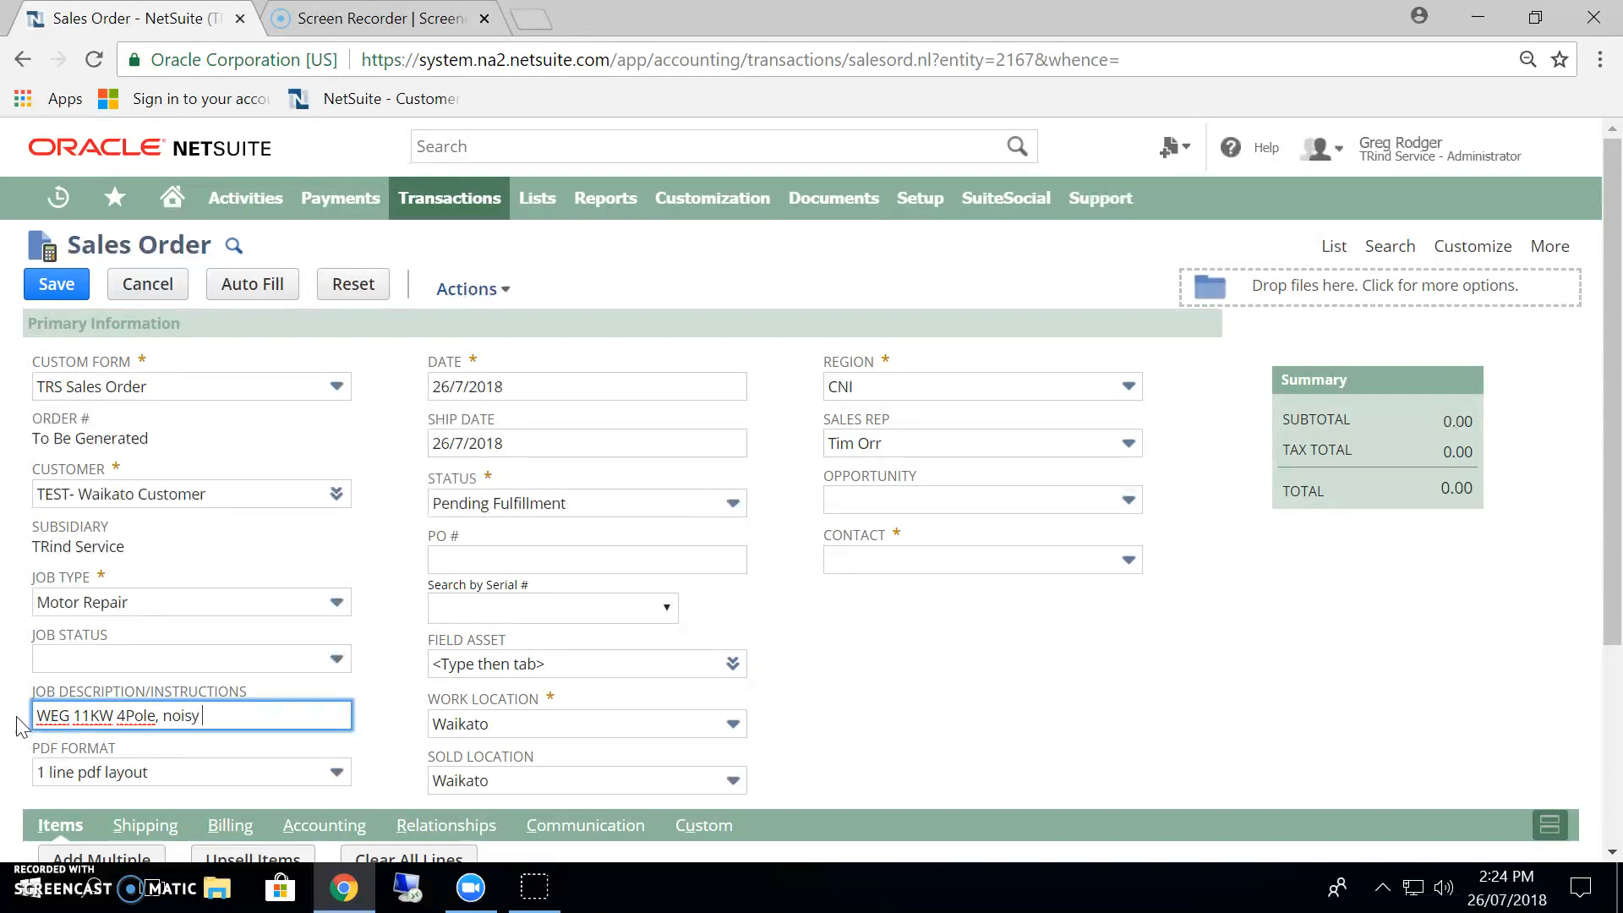
{"action": "type", "text": "bearings"}
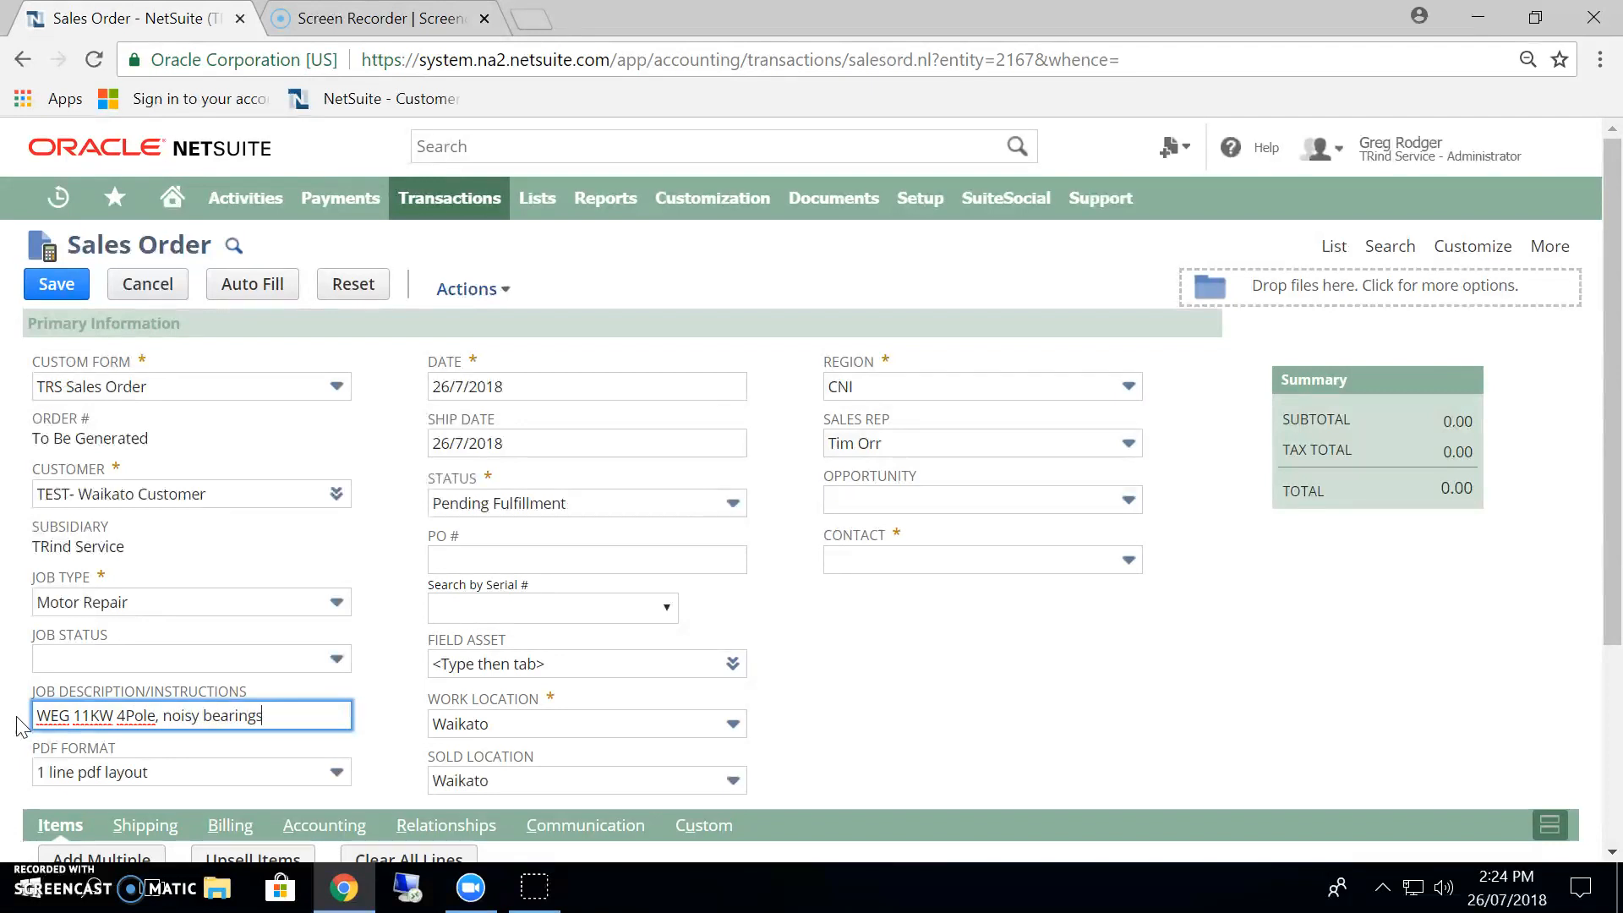
{"action": "type", "text": ", please inspect and contact"}
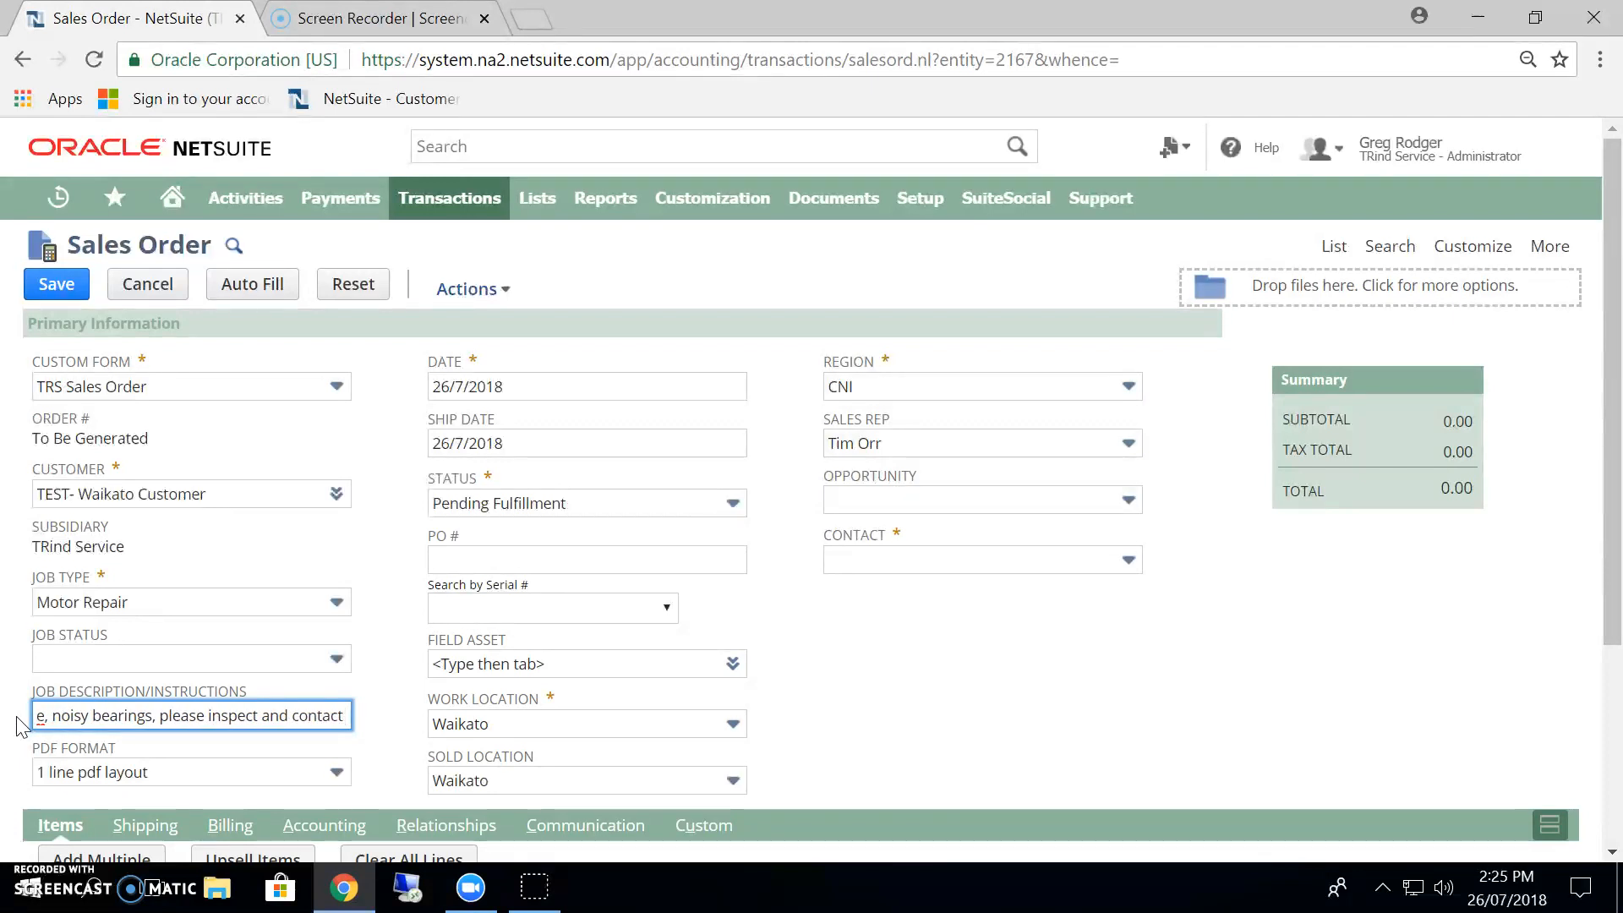
{"action": "type", "text": " customer"}
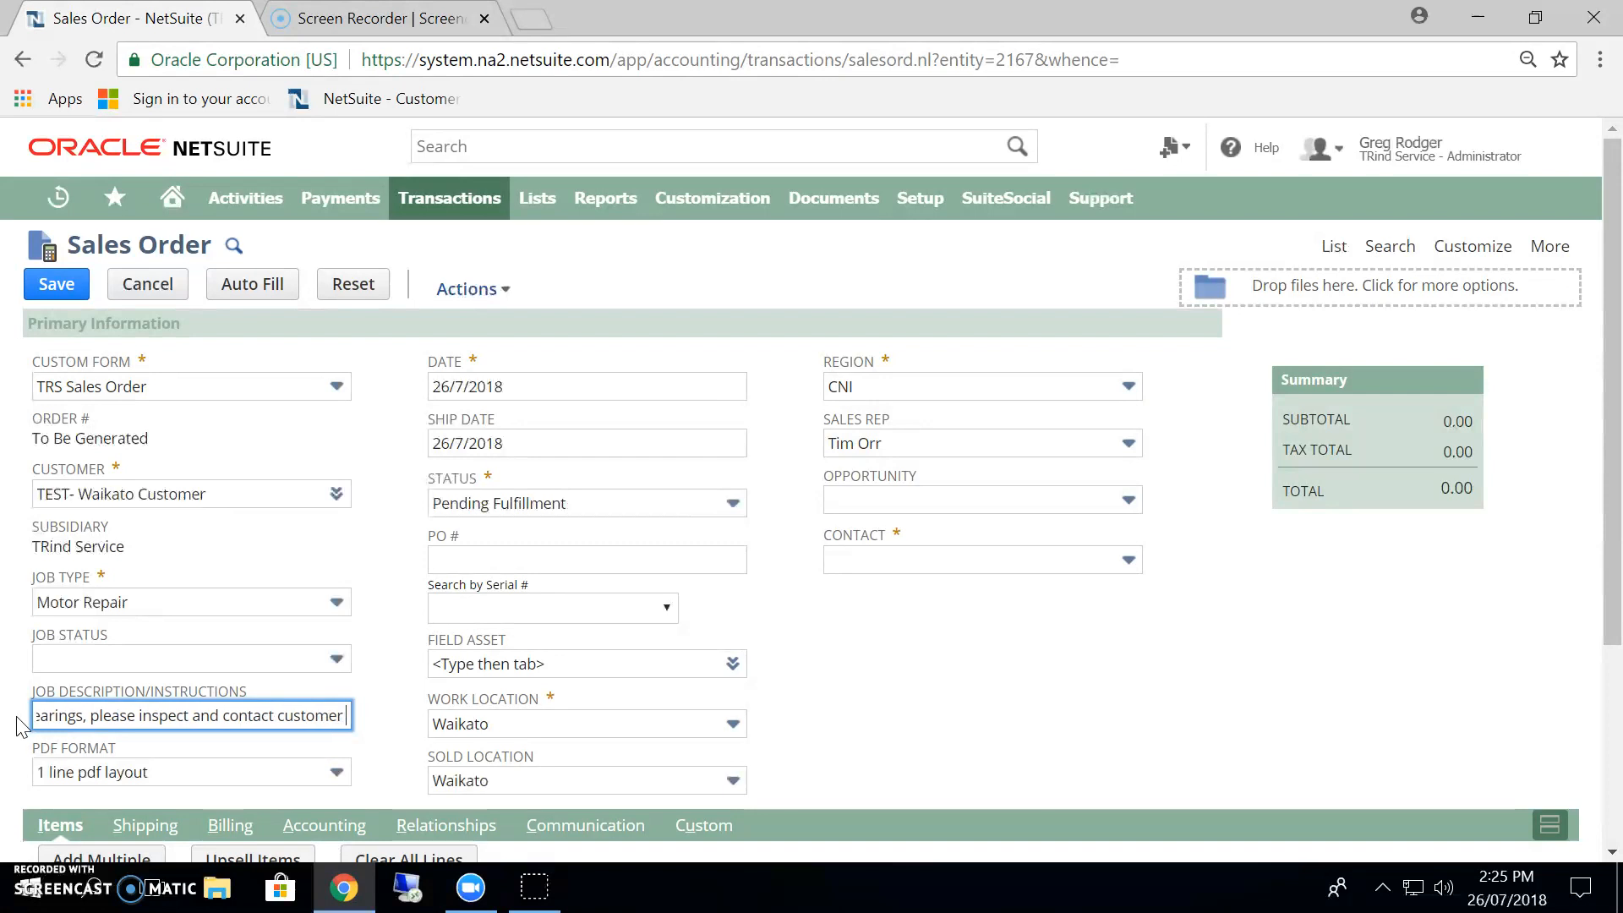
{"action": "type", "text": " if not a m"}
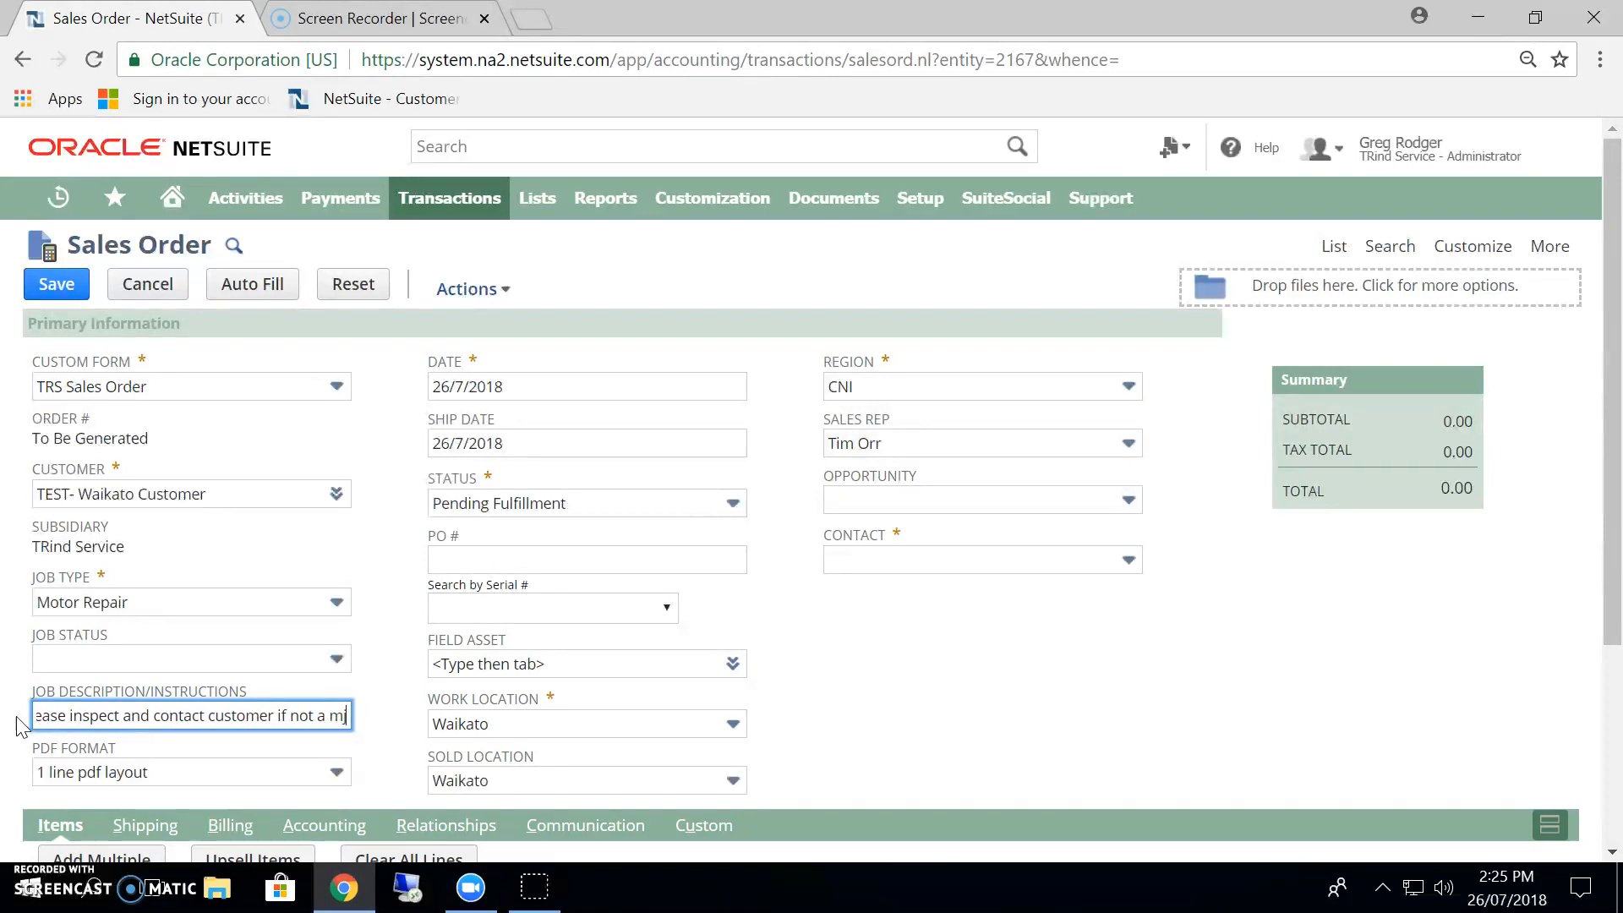
{"action": "type", "text": "ajor"}
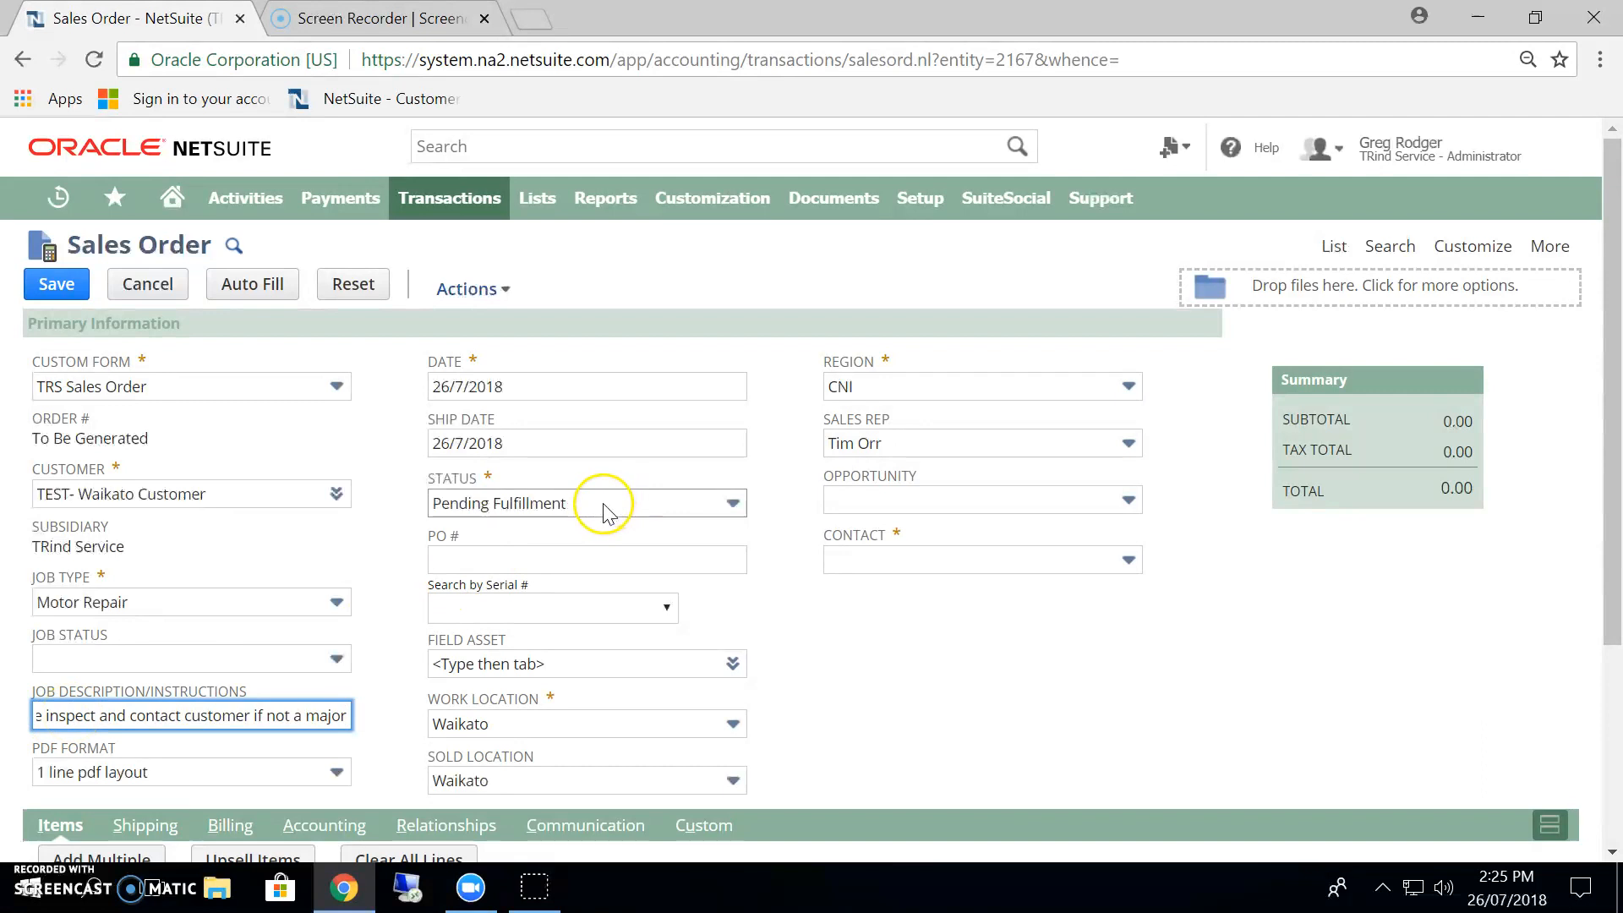
Enter the customer's purchase order number on the sales order.
{"action": "left_click", "coordinate": [484, 557]}
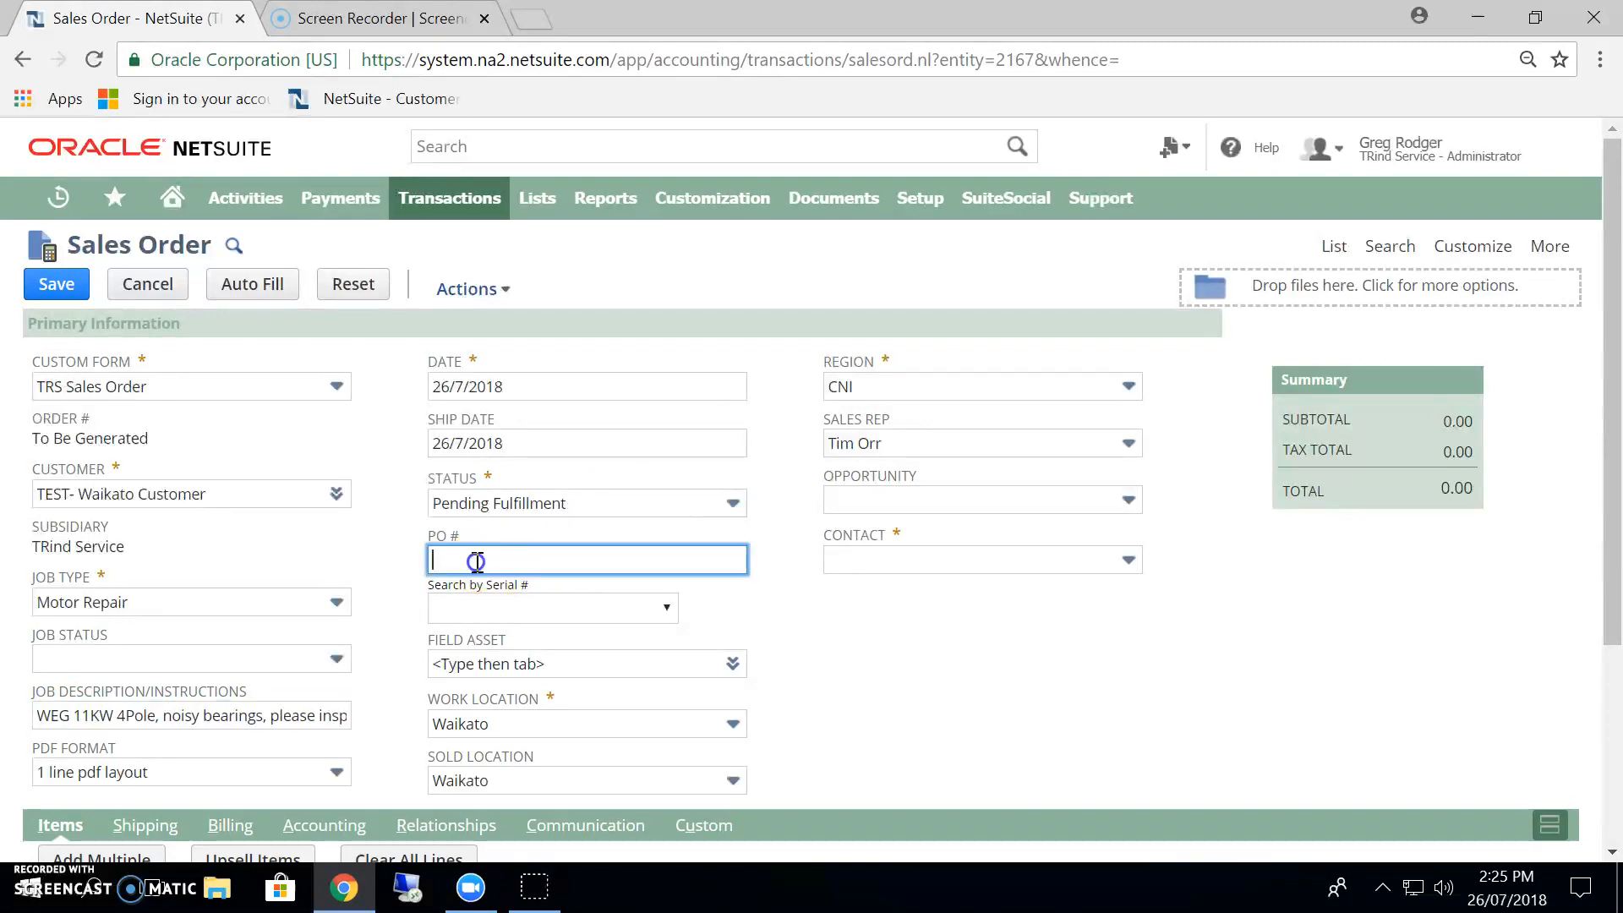
{"action": "type", "text": "gr1234"}
{"action": "left_click", "coordinate": [802, 615]}
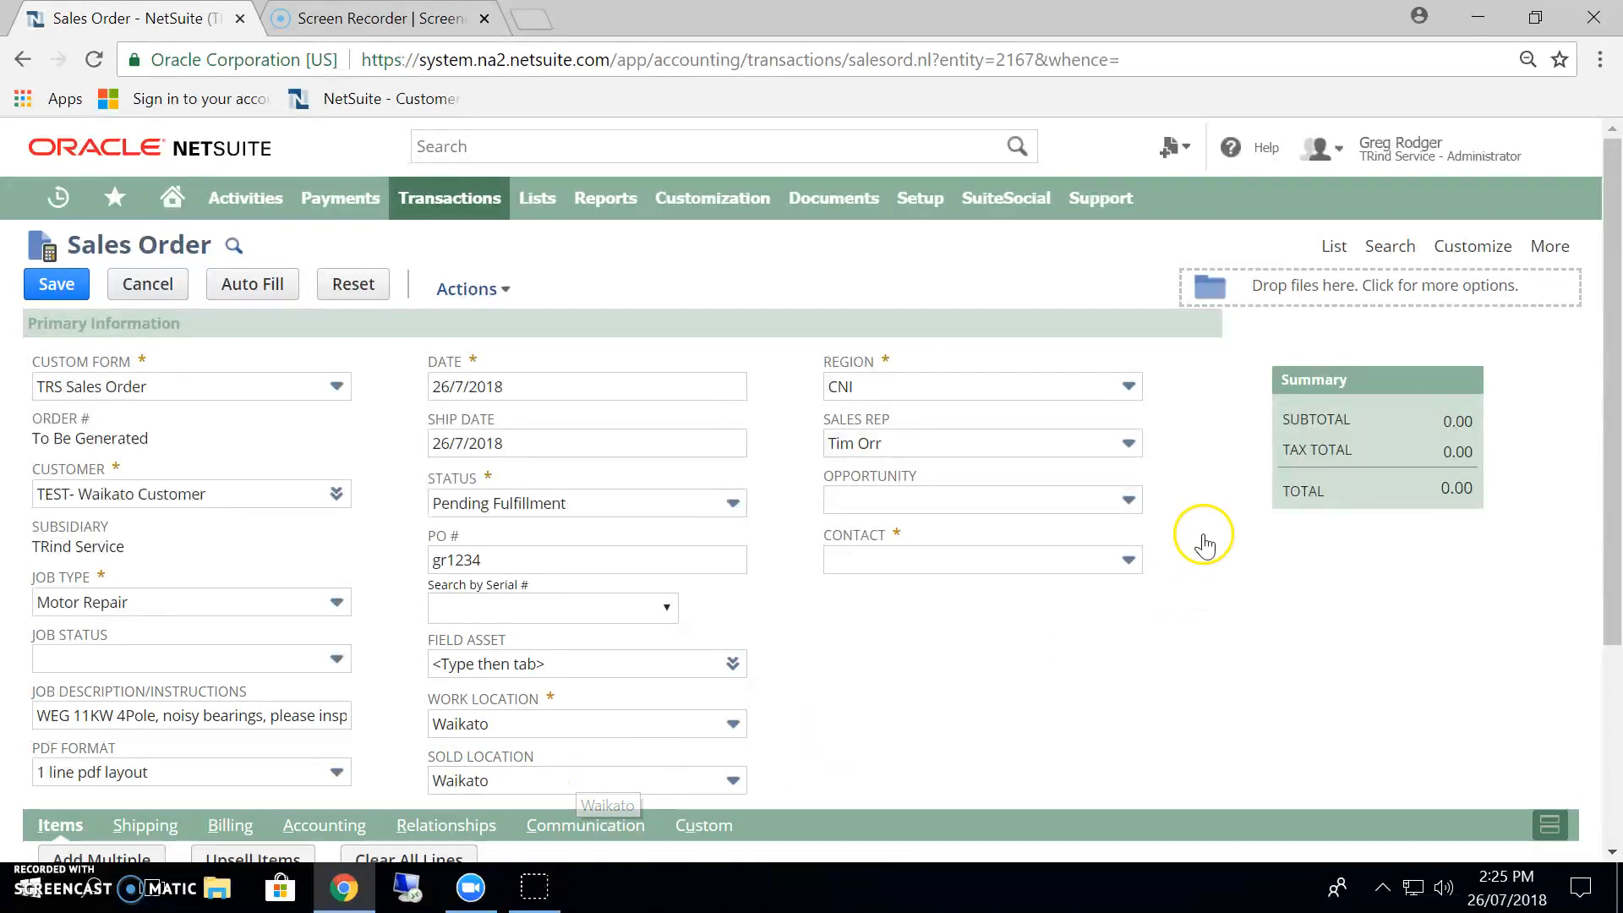
Review the available region and sales rep choices on the sales order without changing the selections.
{"action": "left_click", "coordinate": [1023, 394]}
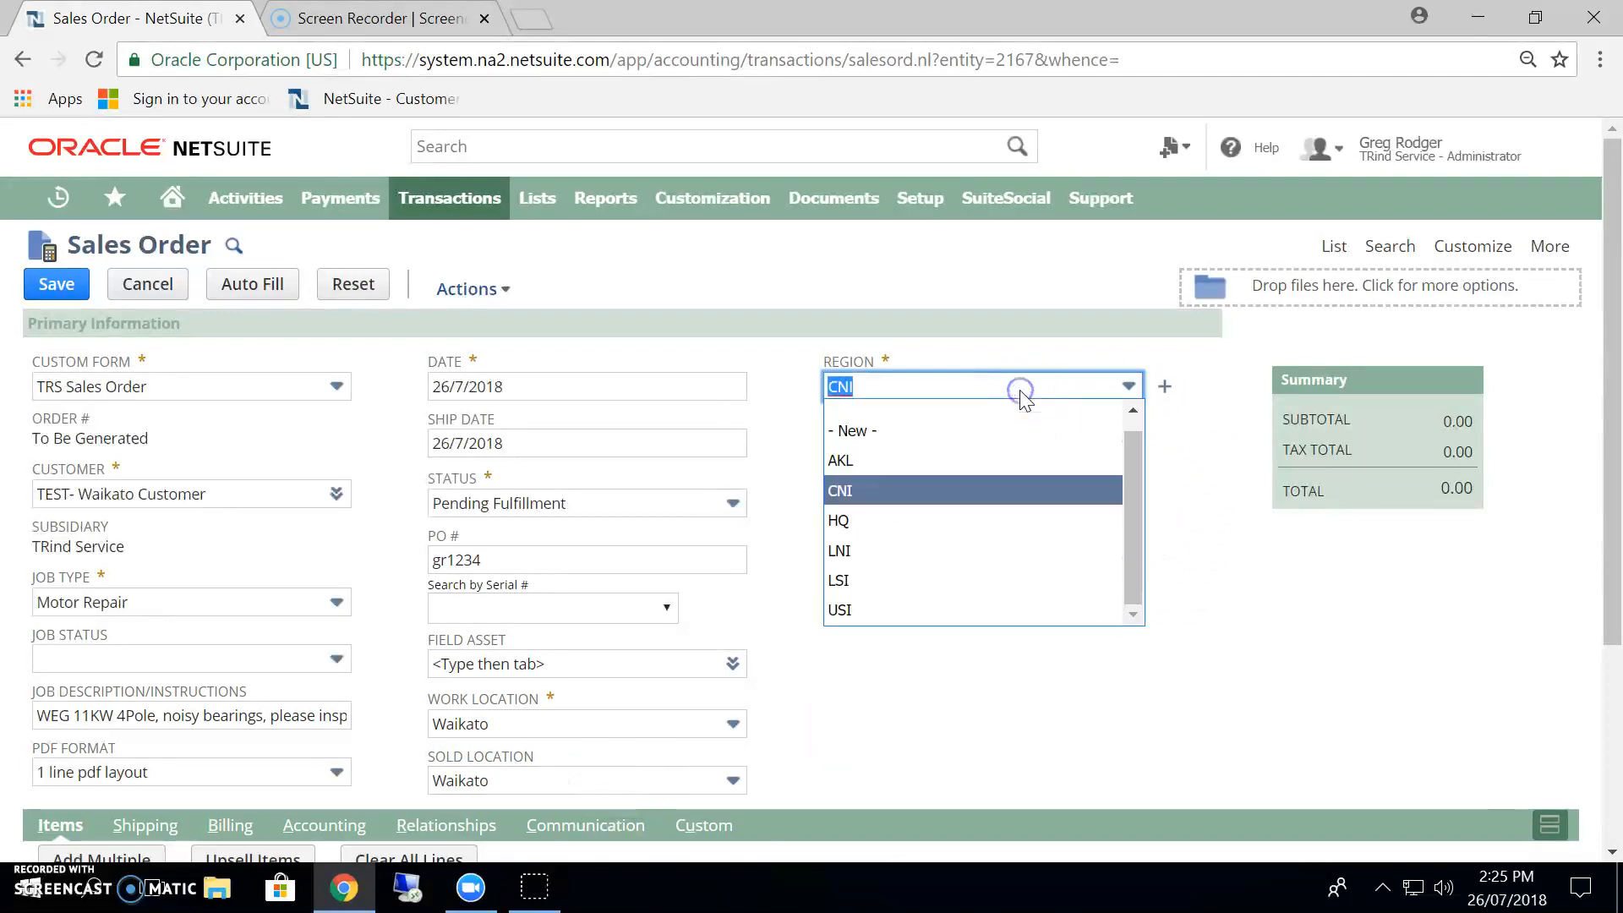
{"action": "left_click", "coordinate": [1025, 397]}
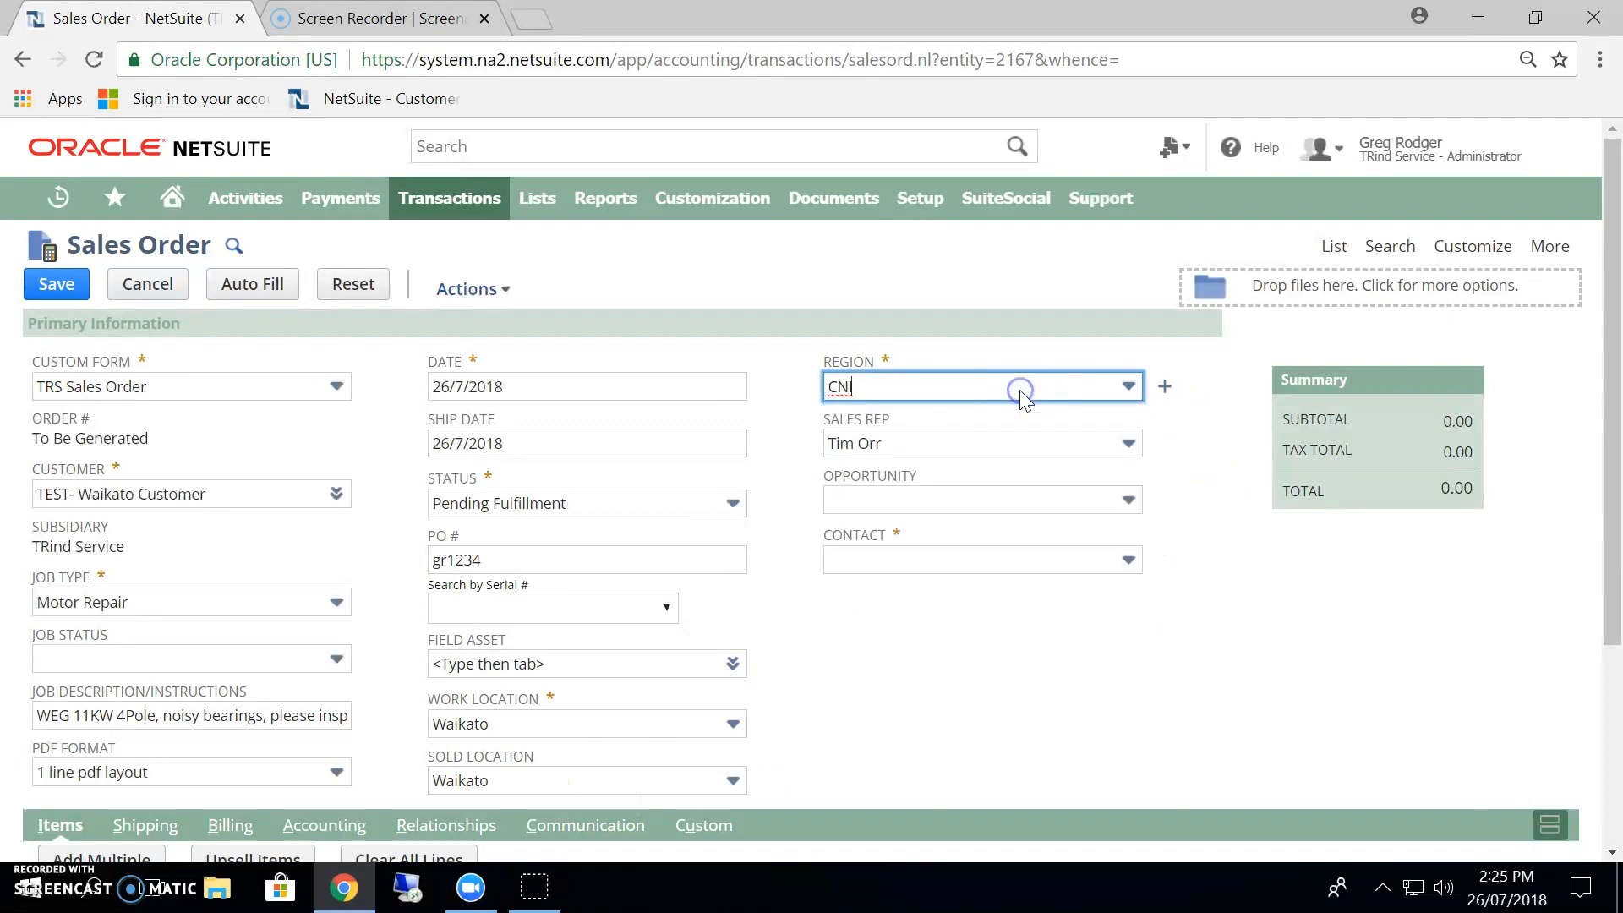
{"action": "left_click", "coordinate": [977, 448]}
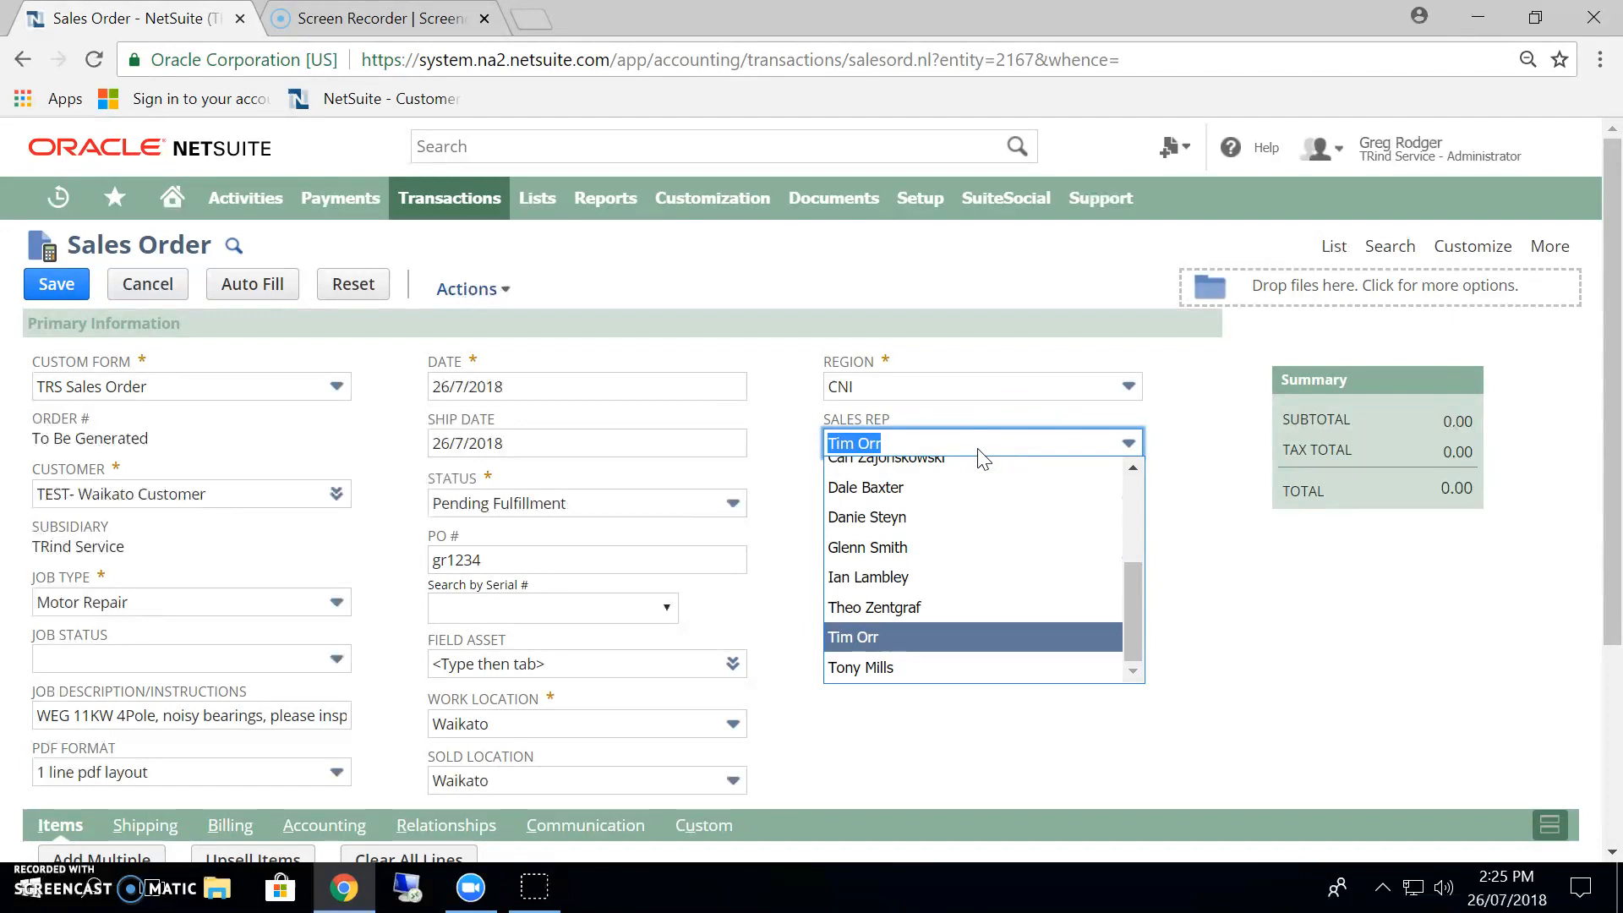
{"action": "left_click", "coordinate": [981, 453]}
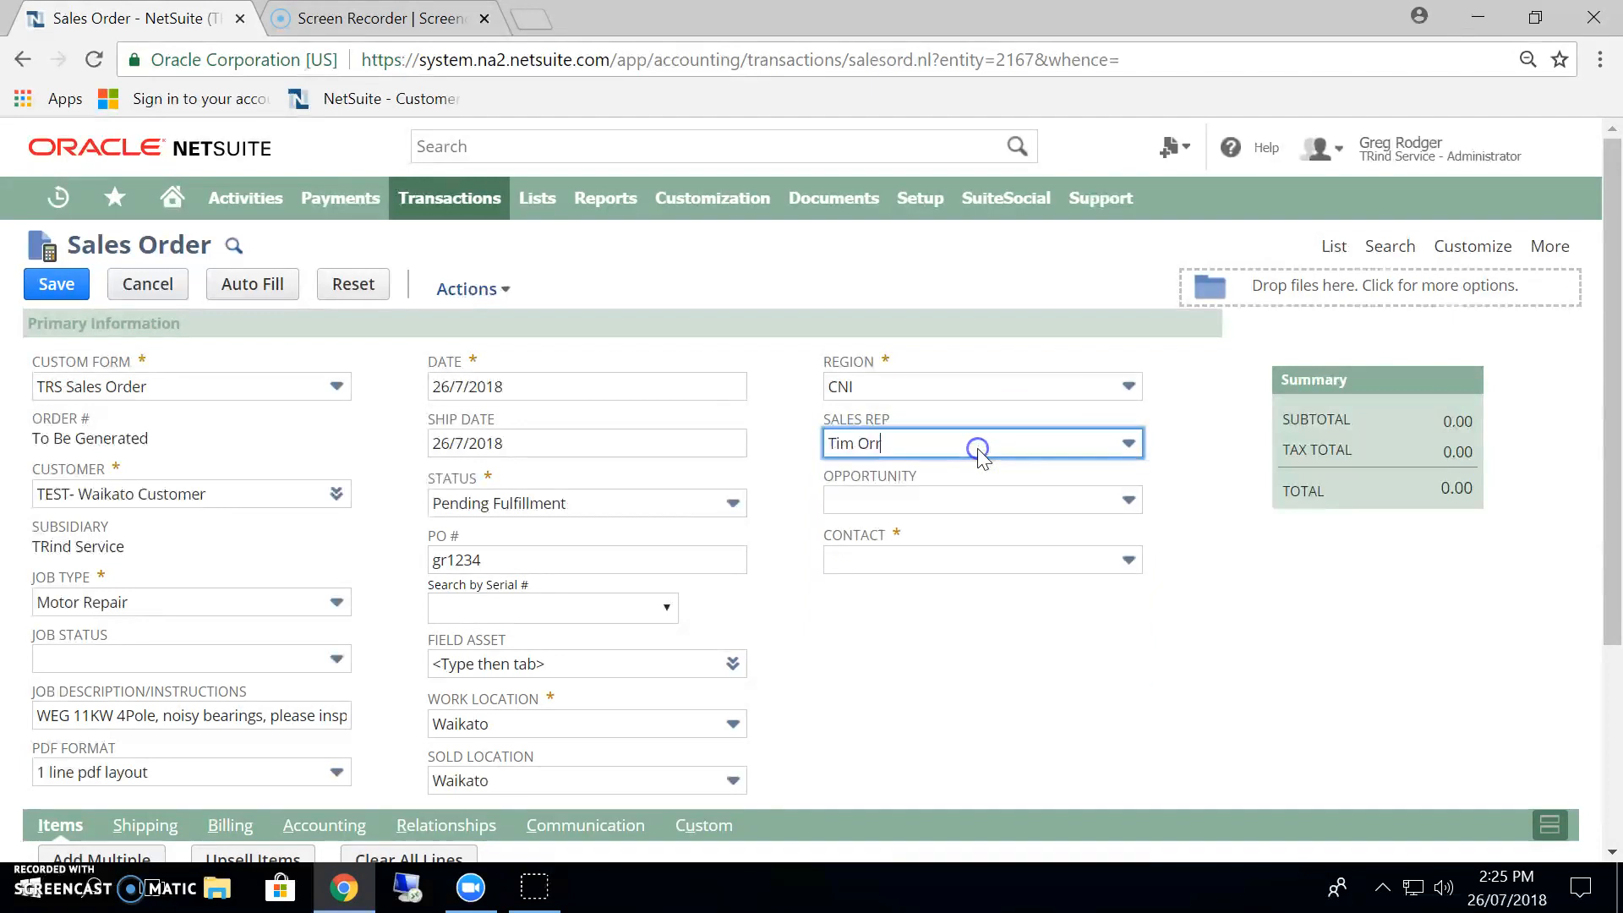
Select one of the customer's existing contacts as the sales order's contact.
{"action": "left_click", "coordinate": [905, 561]}
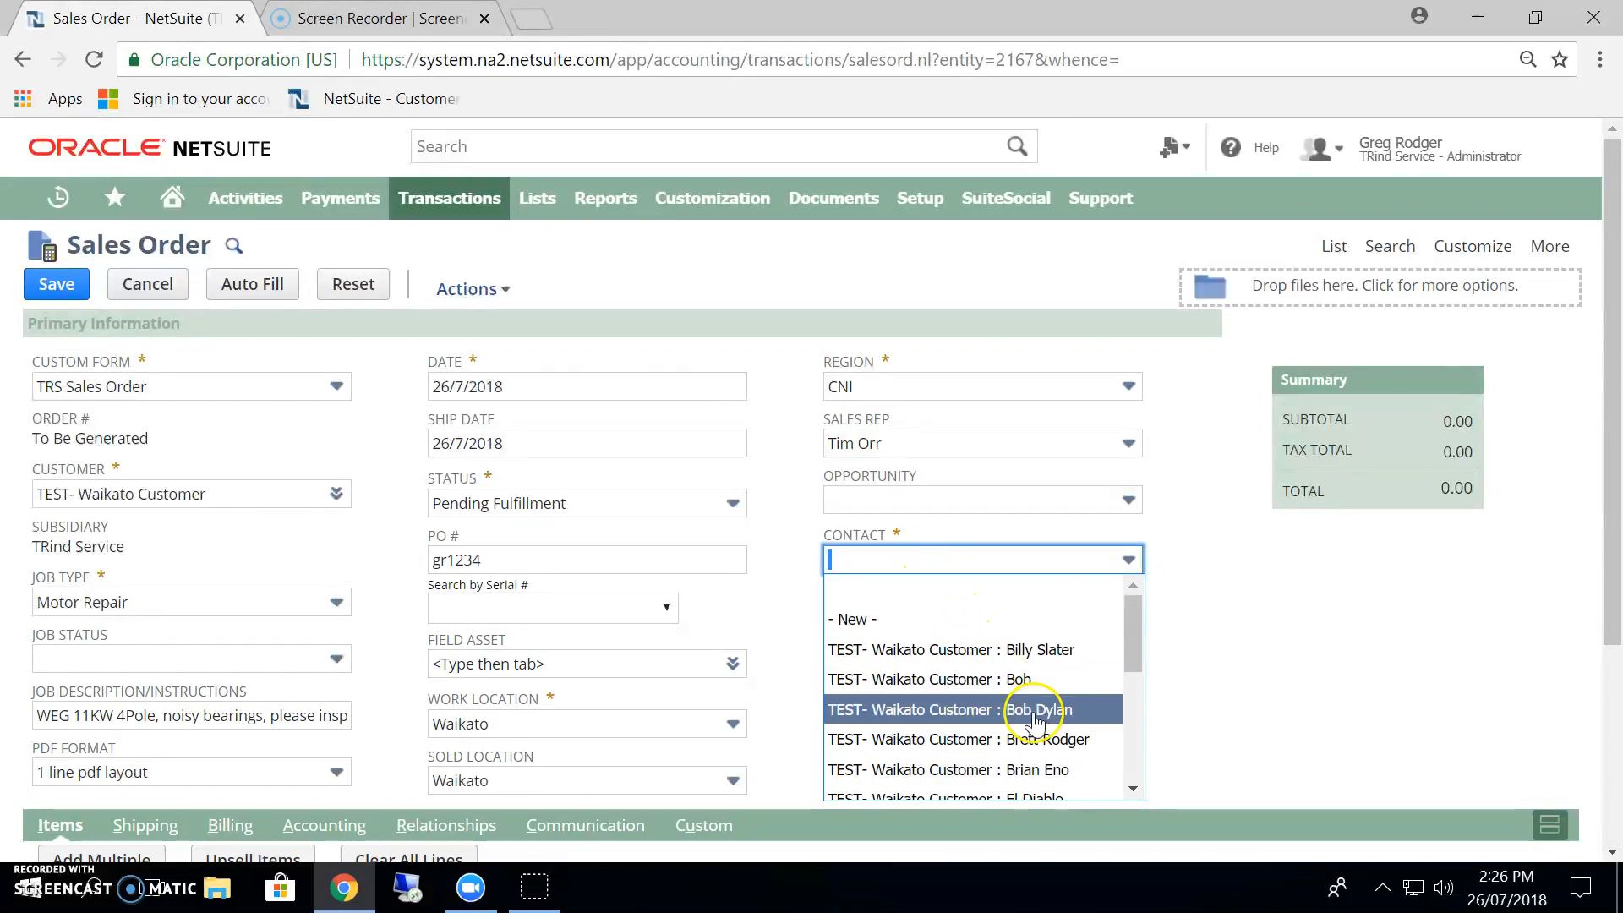
{"action": "left_click", "coordinate": [1059, 740]}
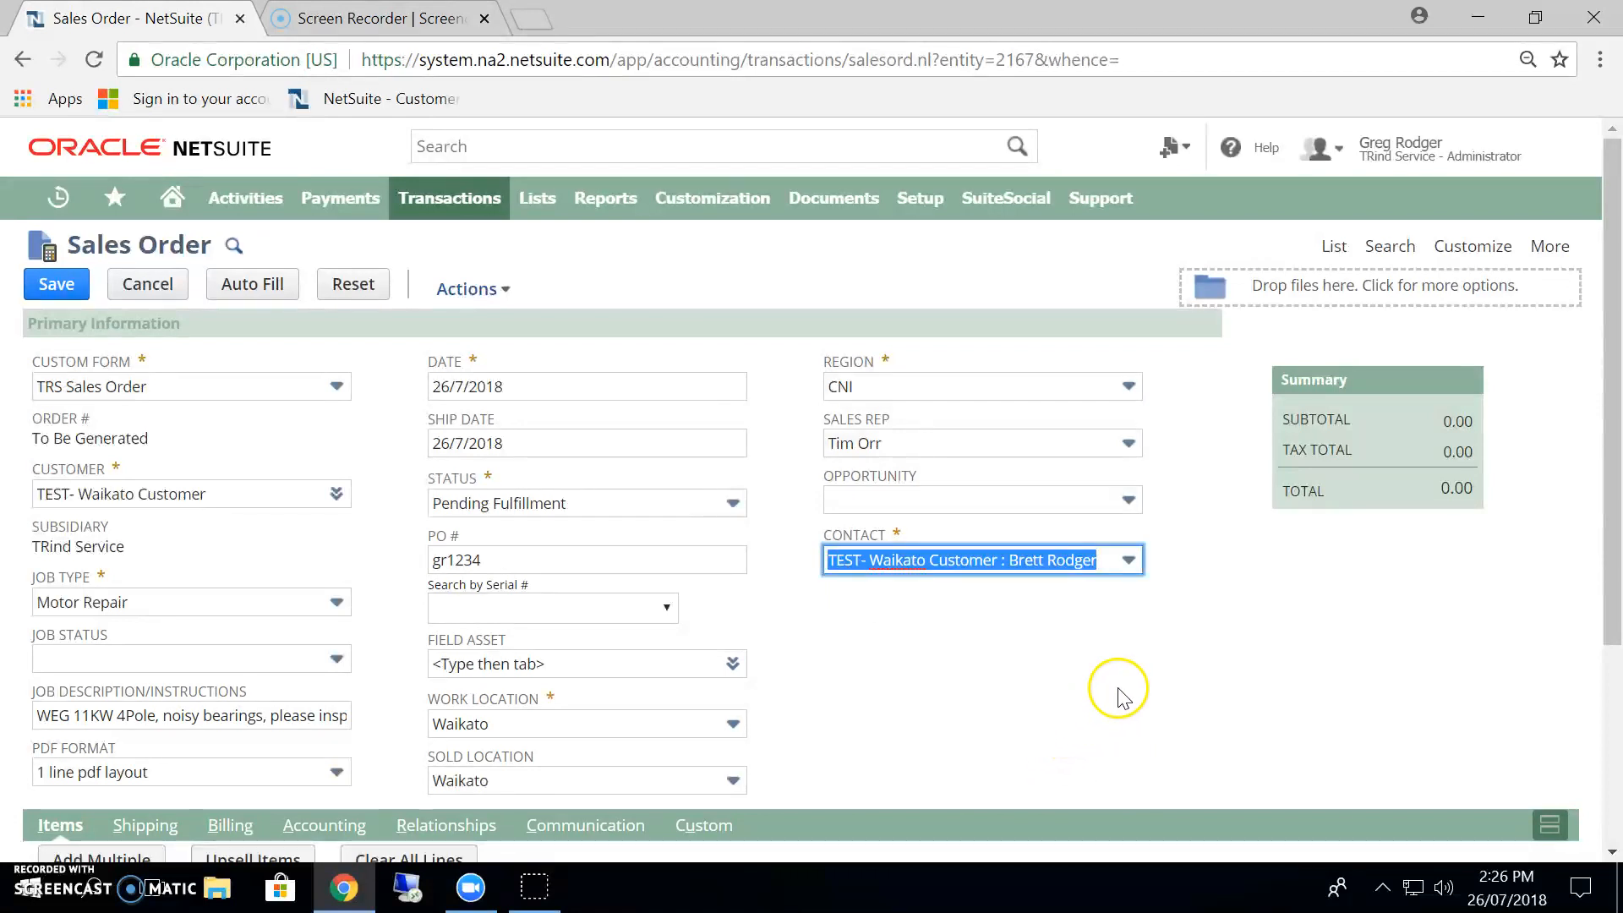
Start a new contact record from the sales order's contact field and enter the contact's first and last name.
{"action": "mouse_move", "coordinate": [1123, 565]}
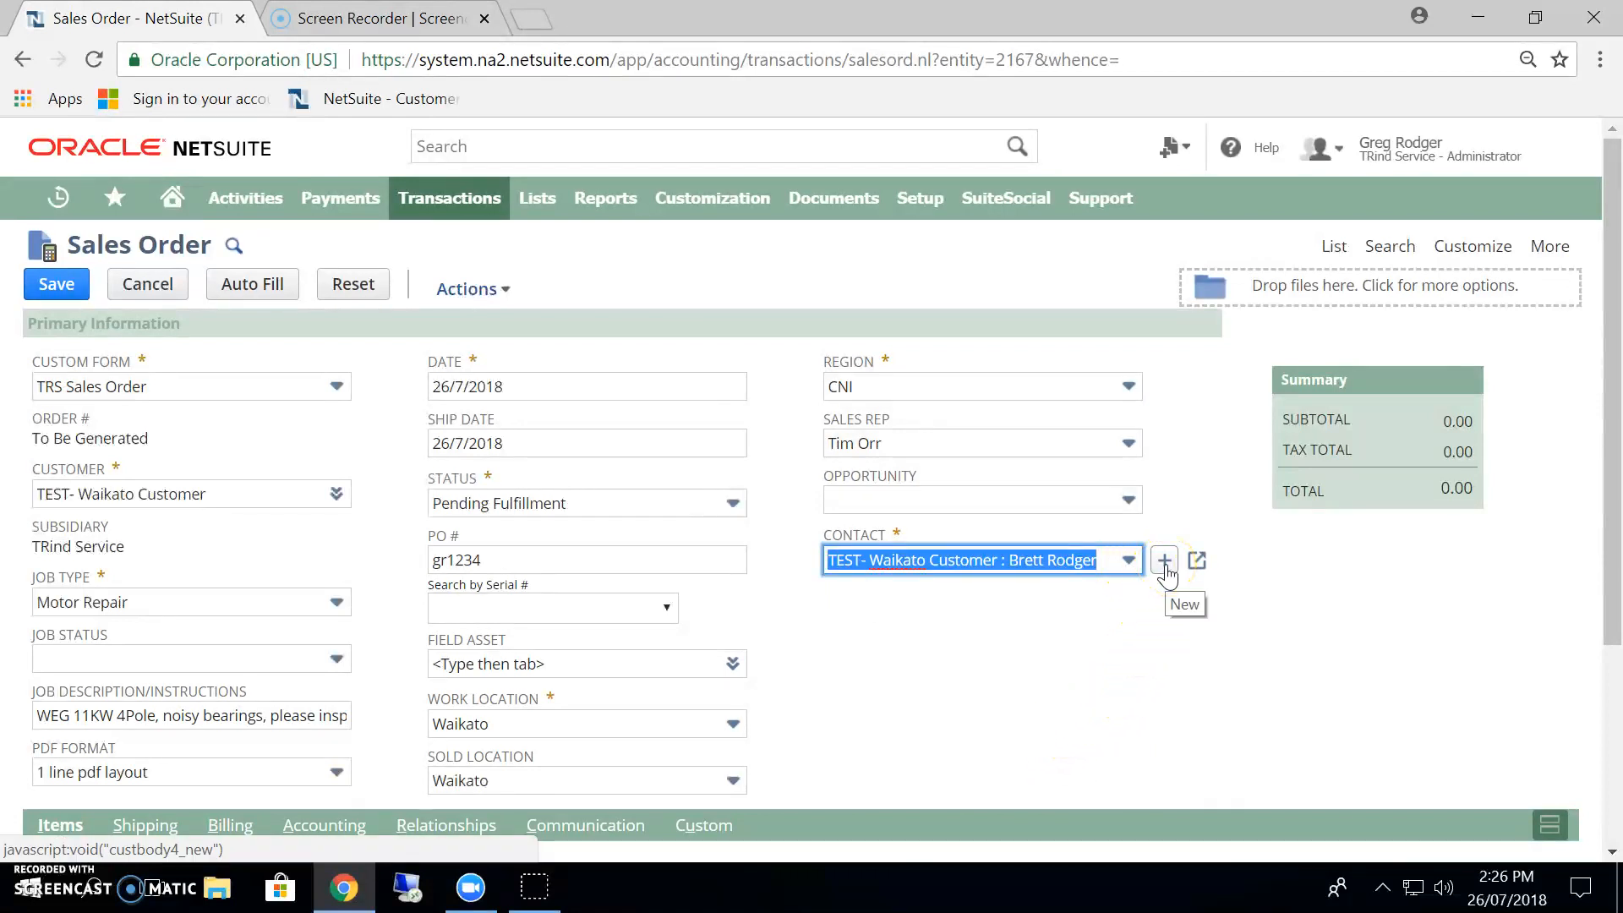
{"action": "left_click", "coordinate": [1164, 562]}
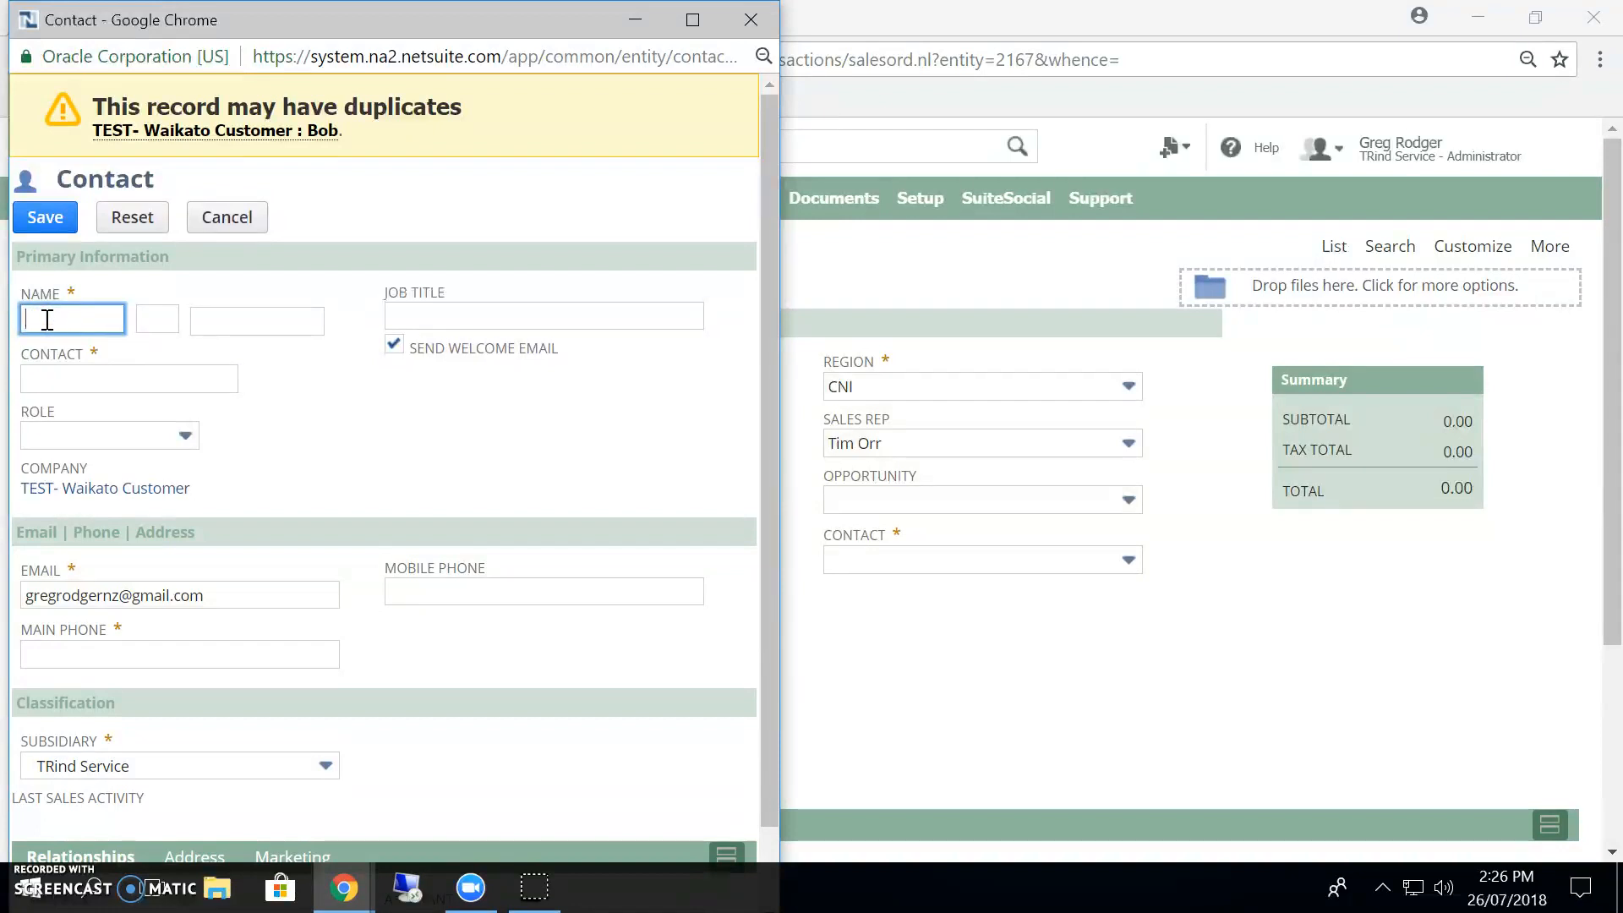
{"action": "key", "text": "Tab"}
{"action": "key", "text": "Tab"}
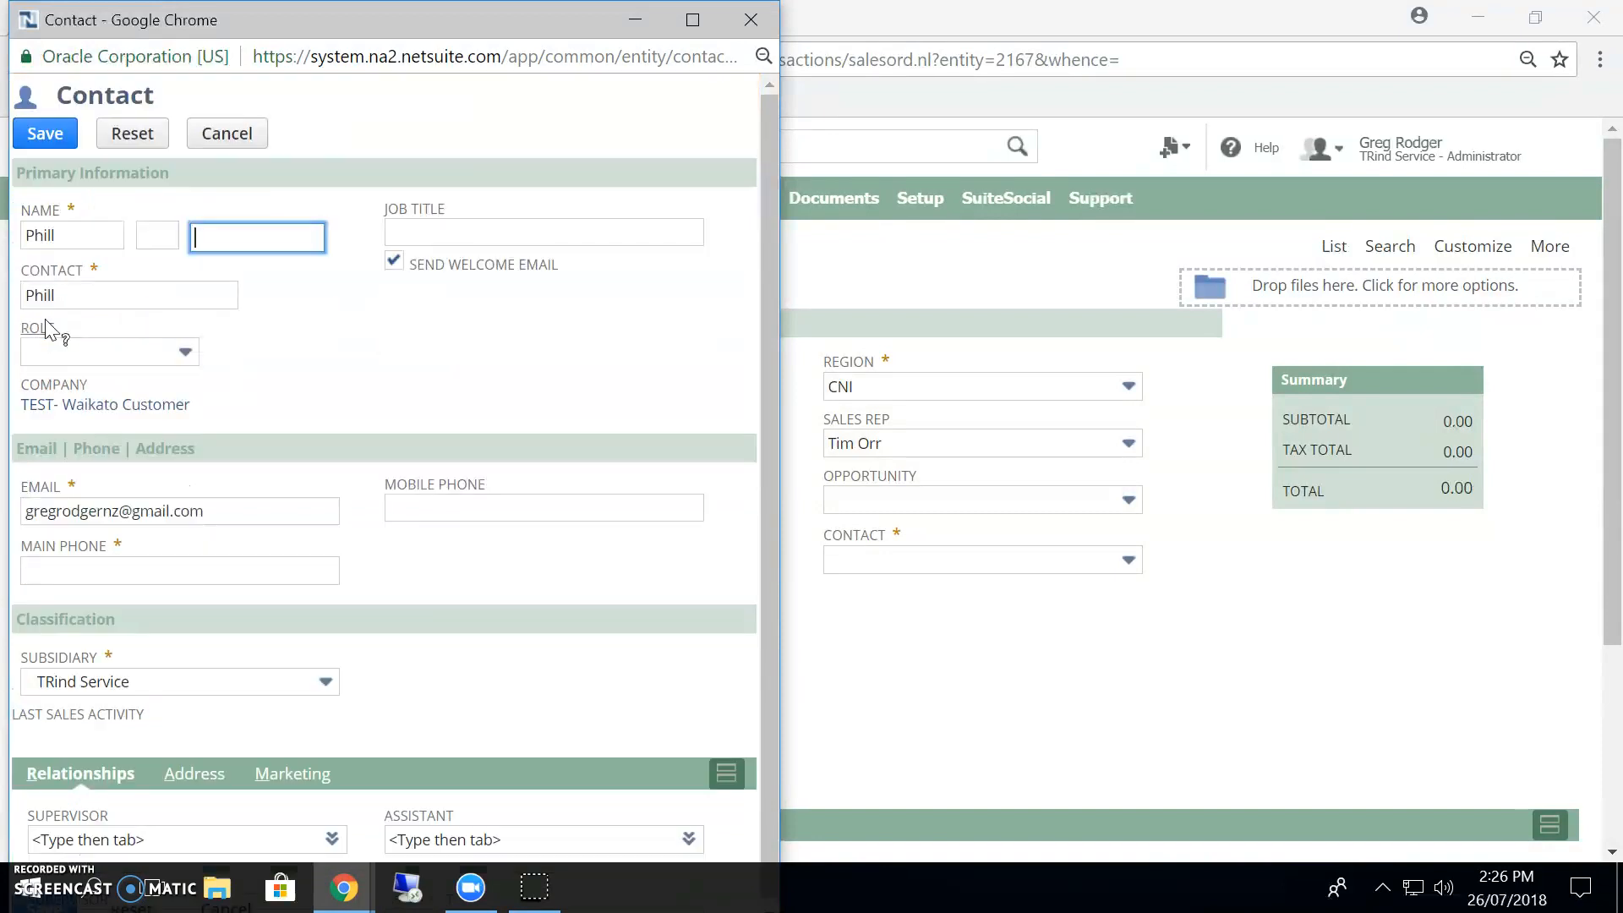
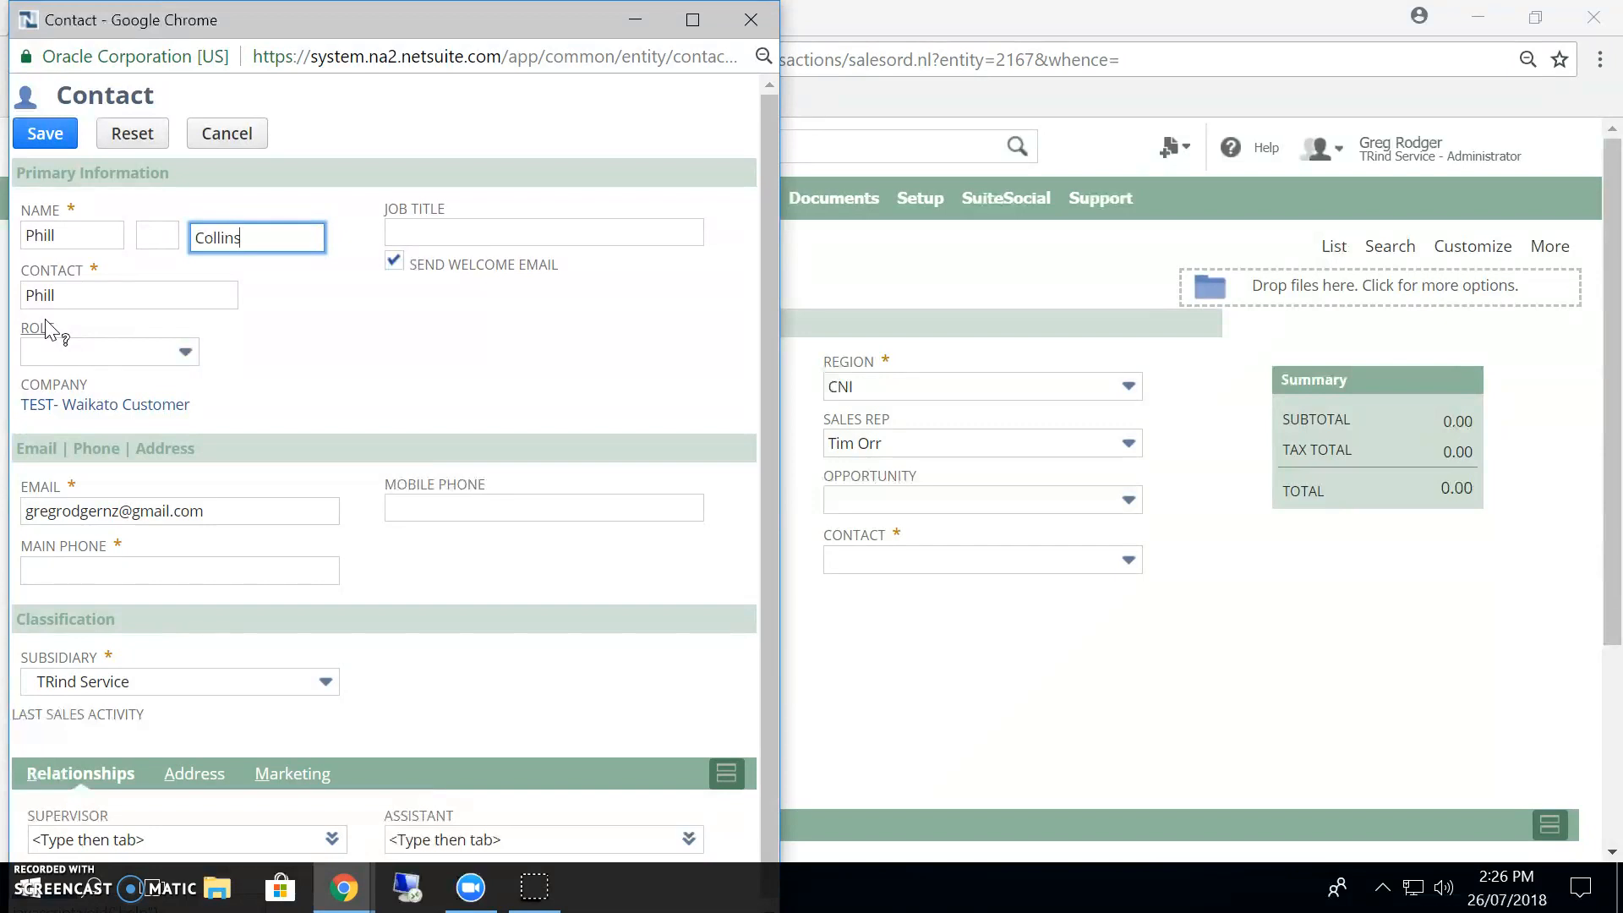
{"action": "key", "text": "Tab"}
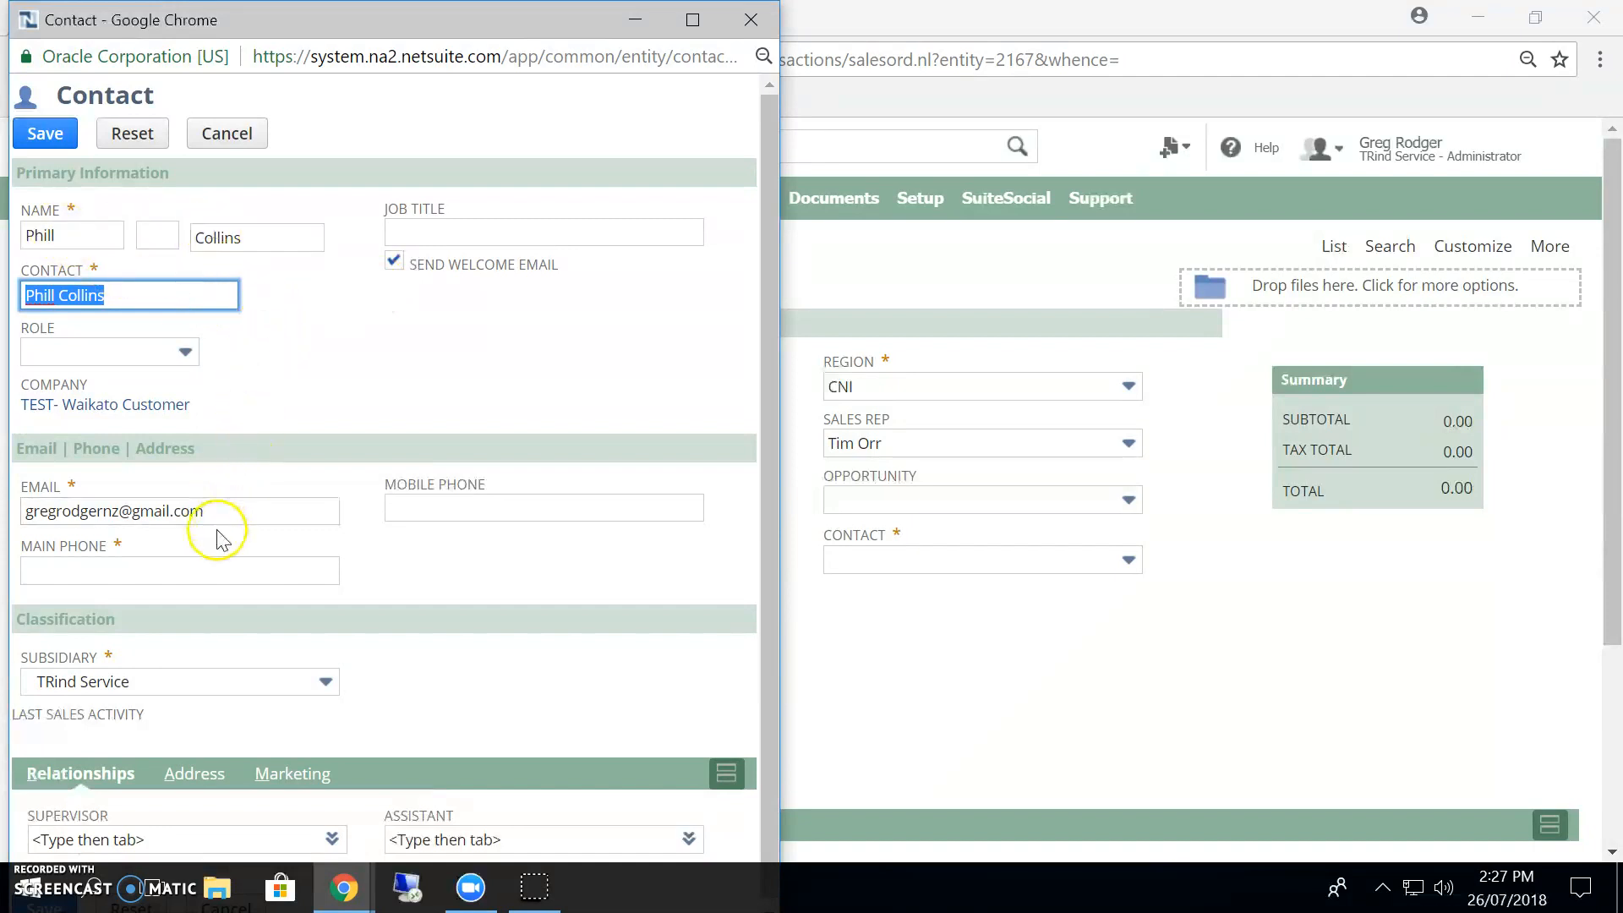
Enter the new contact's main phone number, keep the prefilled email, and save the contact to the sales order.
{"action": "left_click", "coordinate": [118, 510]}
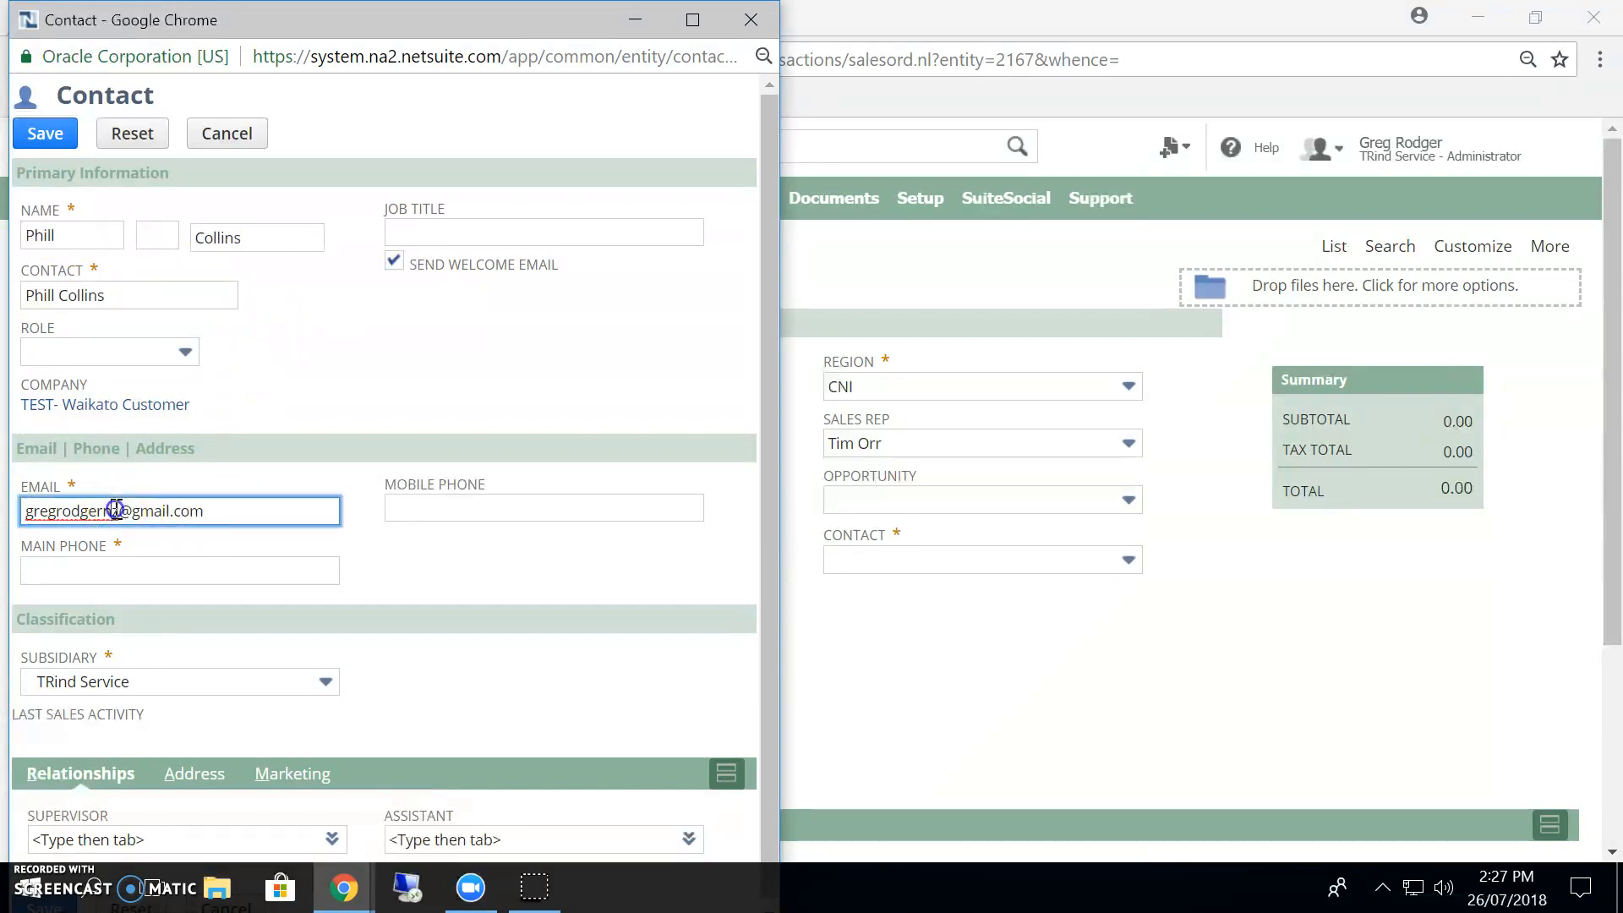
{"action": "left_click_drag", "start_coordinate": [225, 510], "coordinate": [27, 511]}
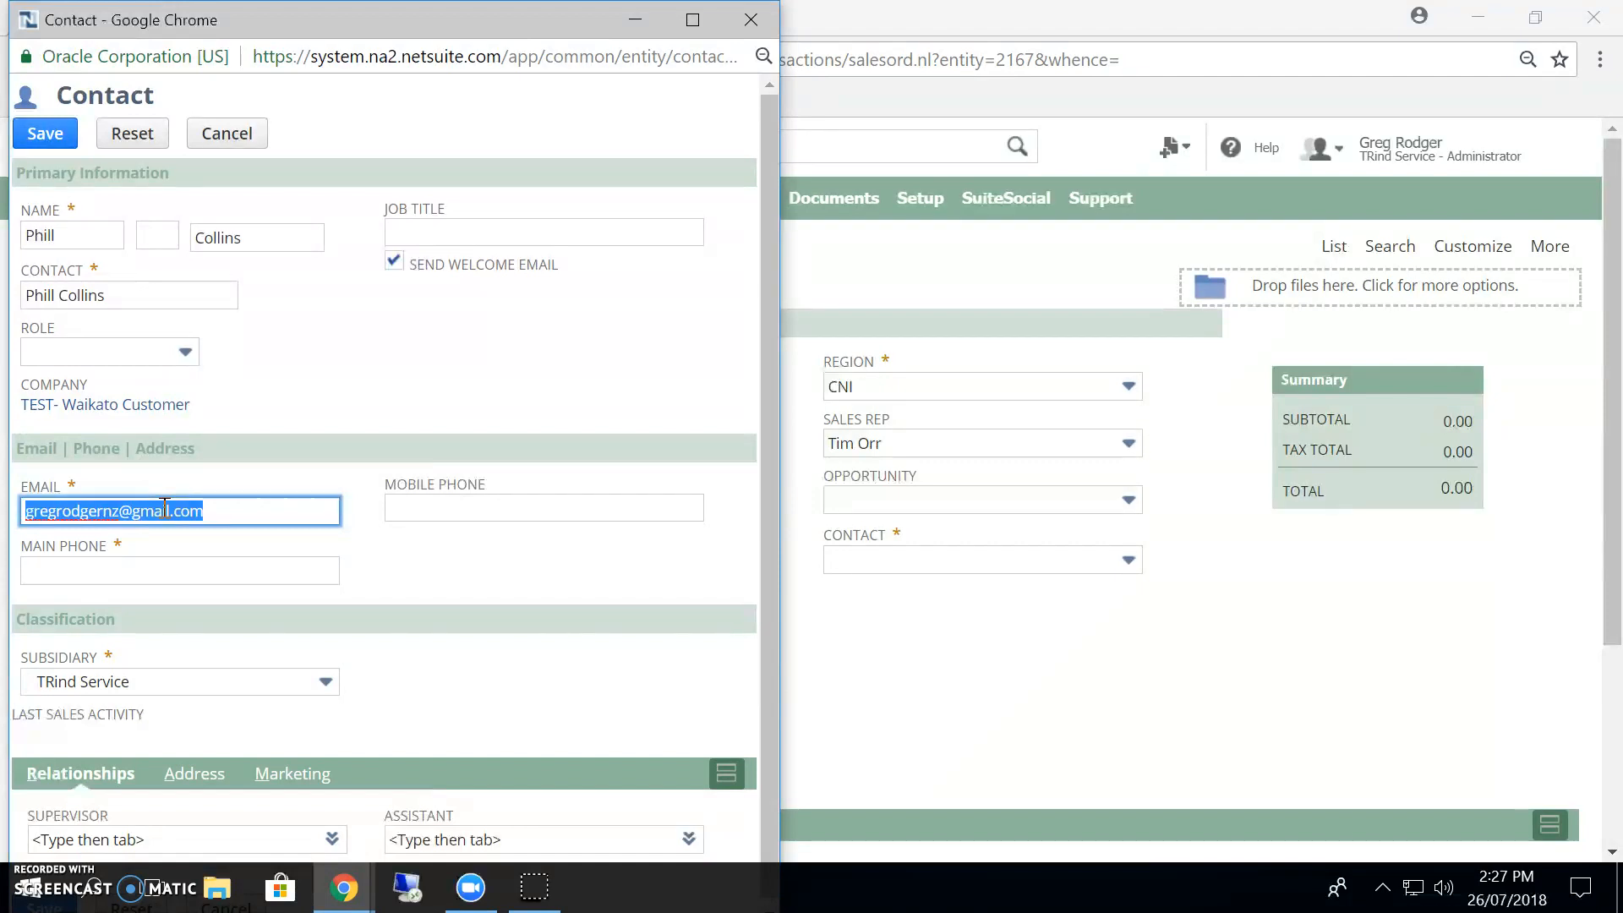
{"action": "left_click", "coordinate": [96, 571]}
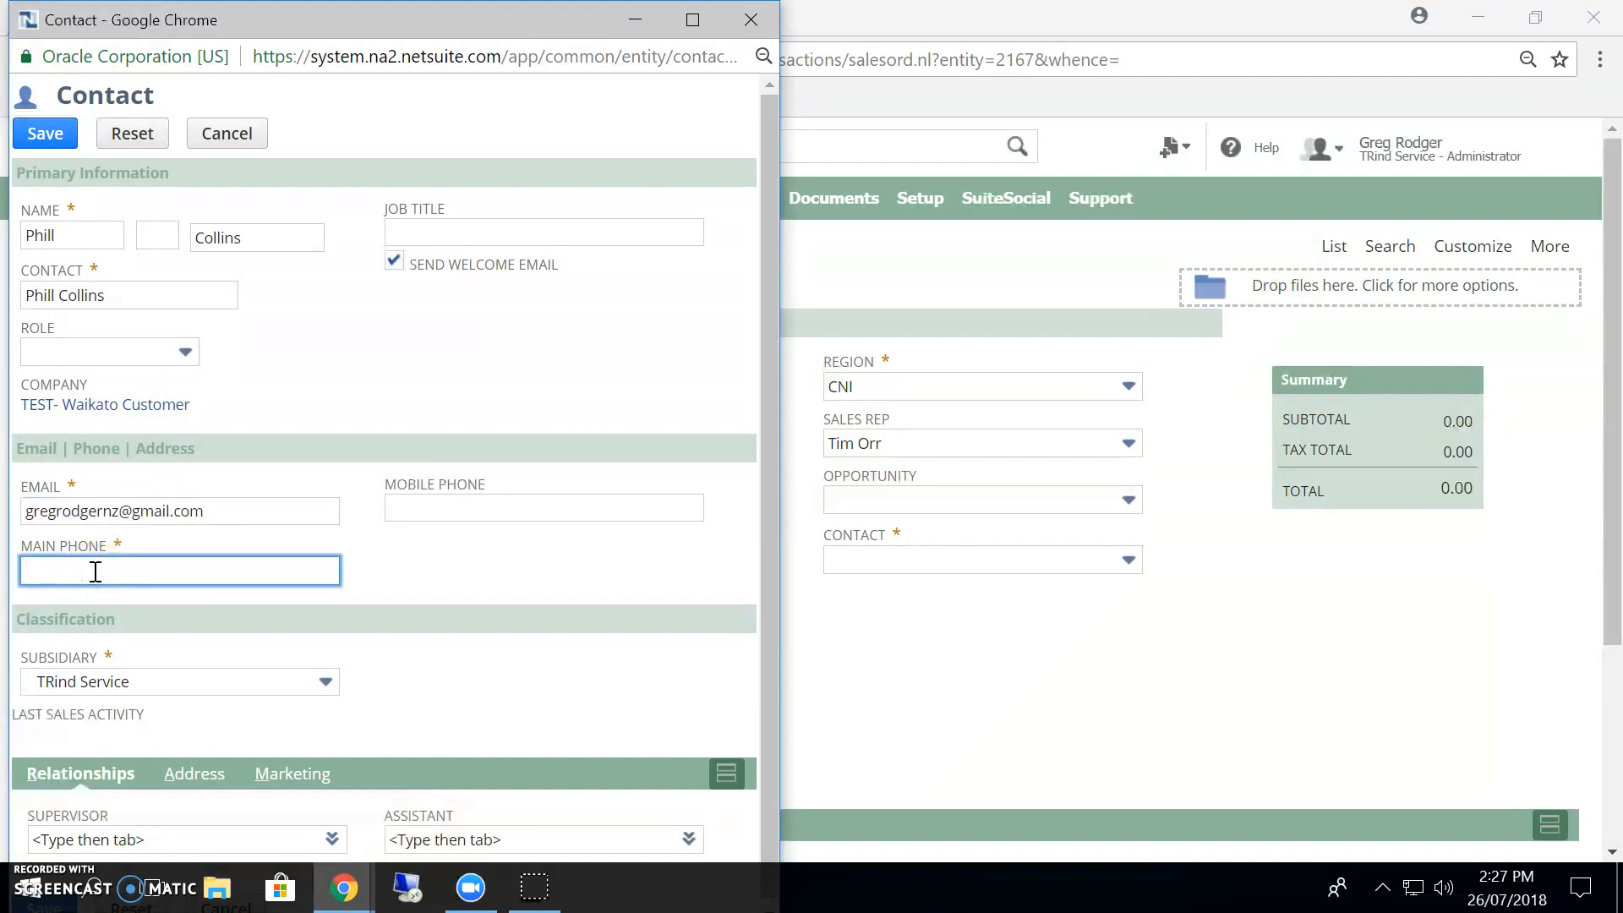
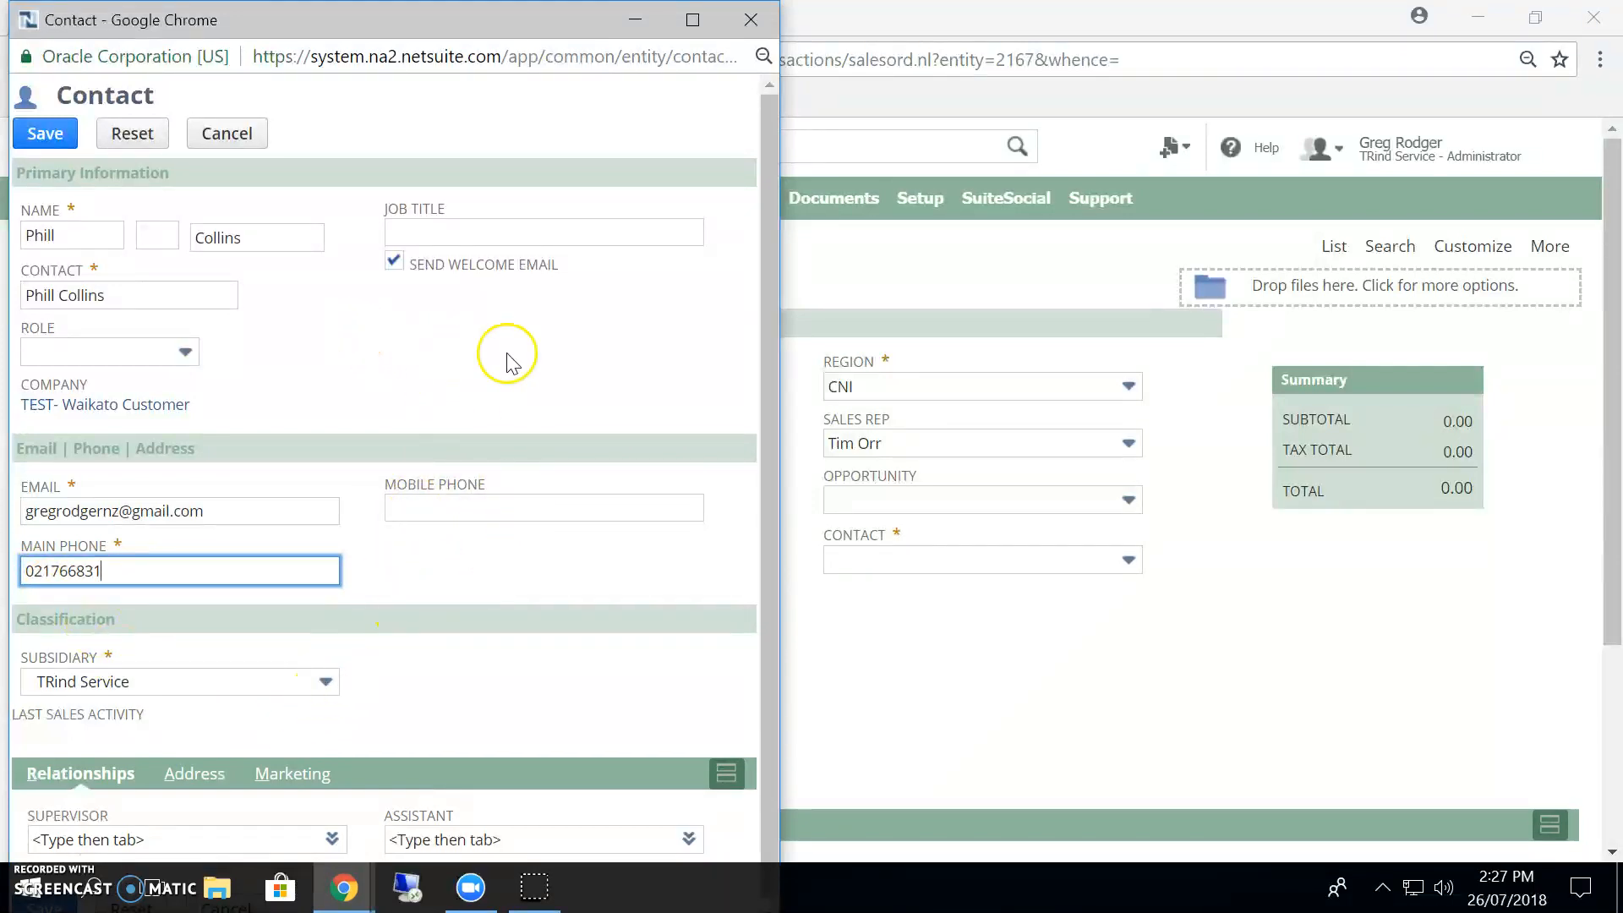
{"action": "left_click", "coordinate": [47, 136]}
{"action": "left_click", "coordinate": [46, 135]}
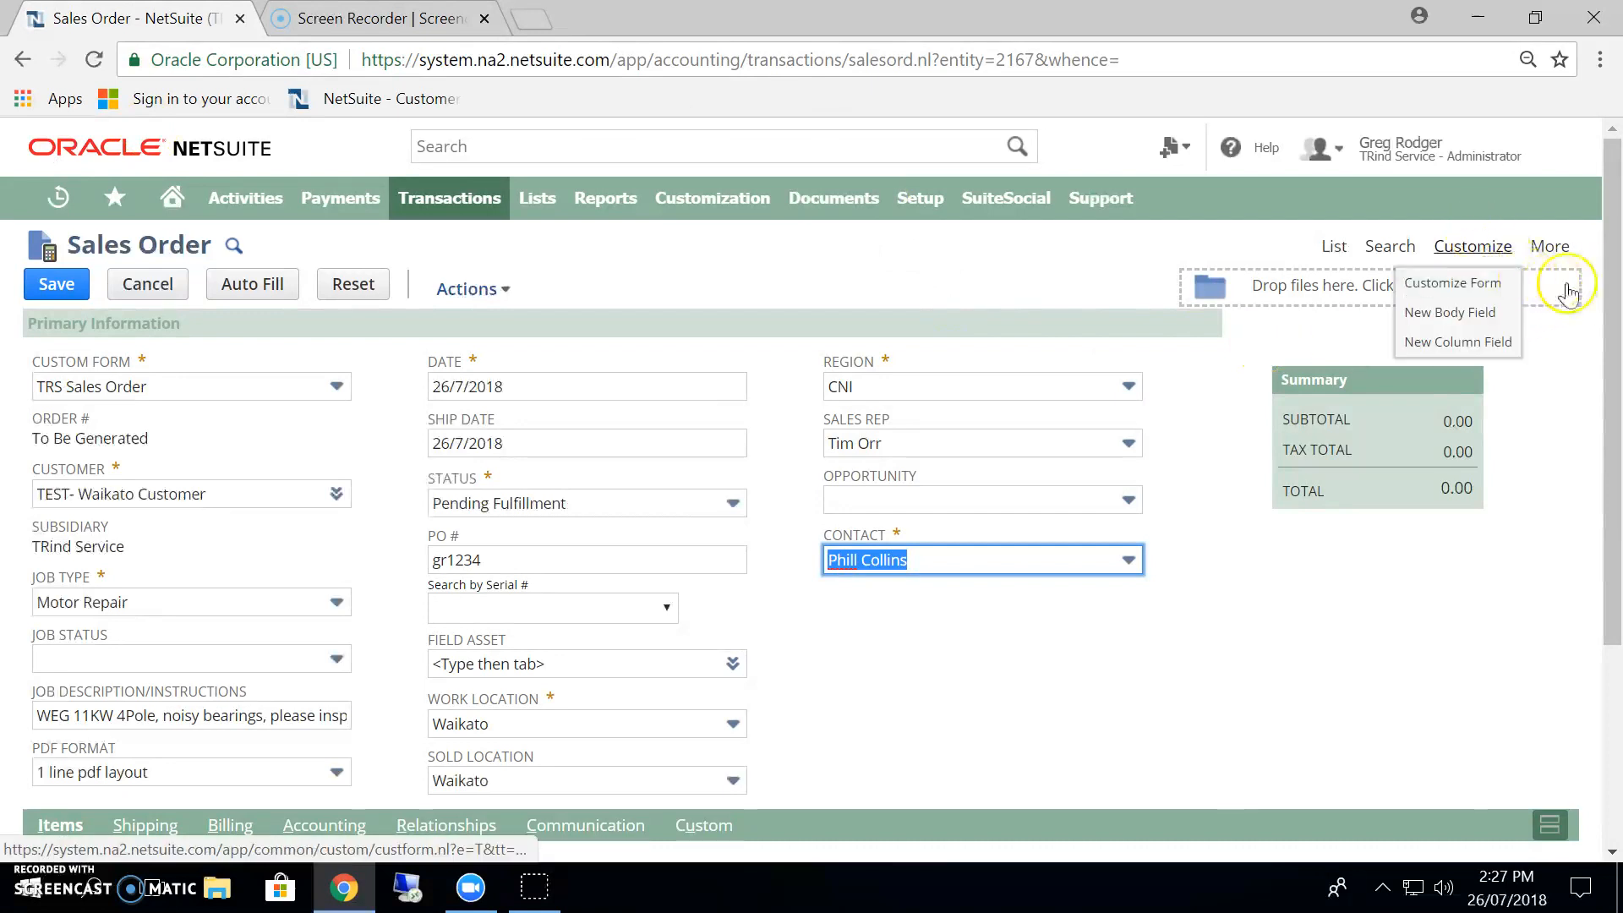
Add a Description line item to the sales order, keeping the description text carried over from the job instructions.
{"action": "left_click_drag", "start_coordinate": [1614, 216], "coordinate": [1616, 404]}
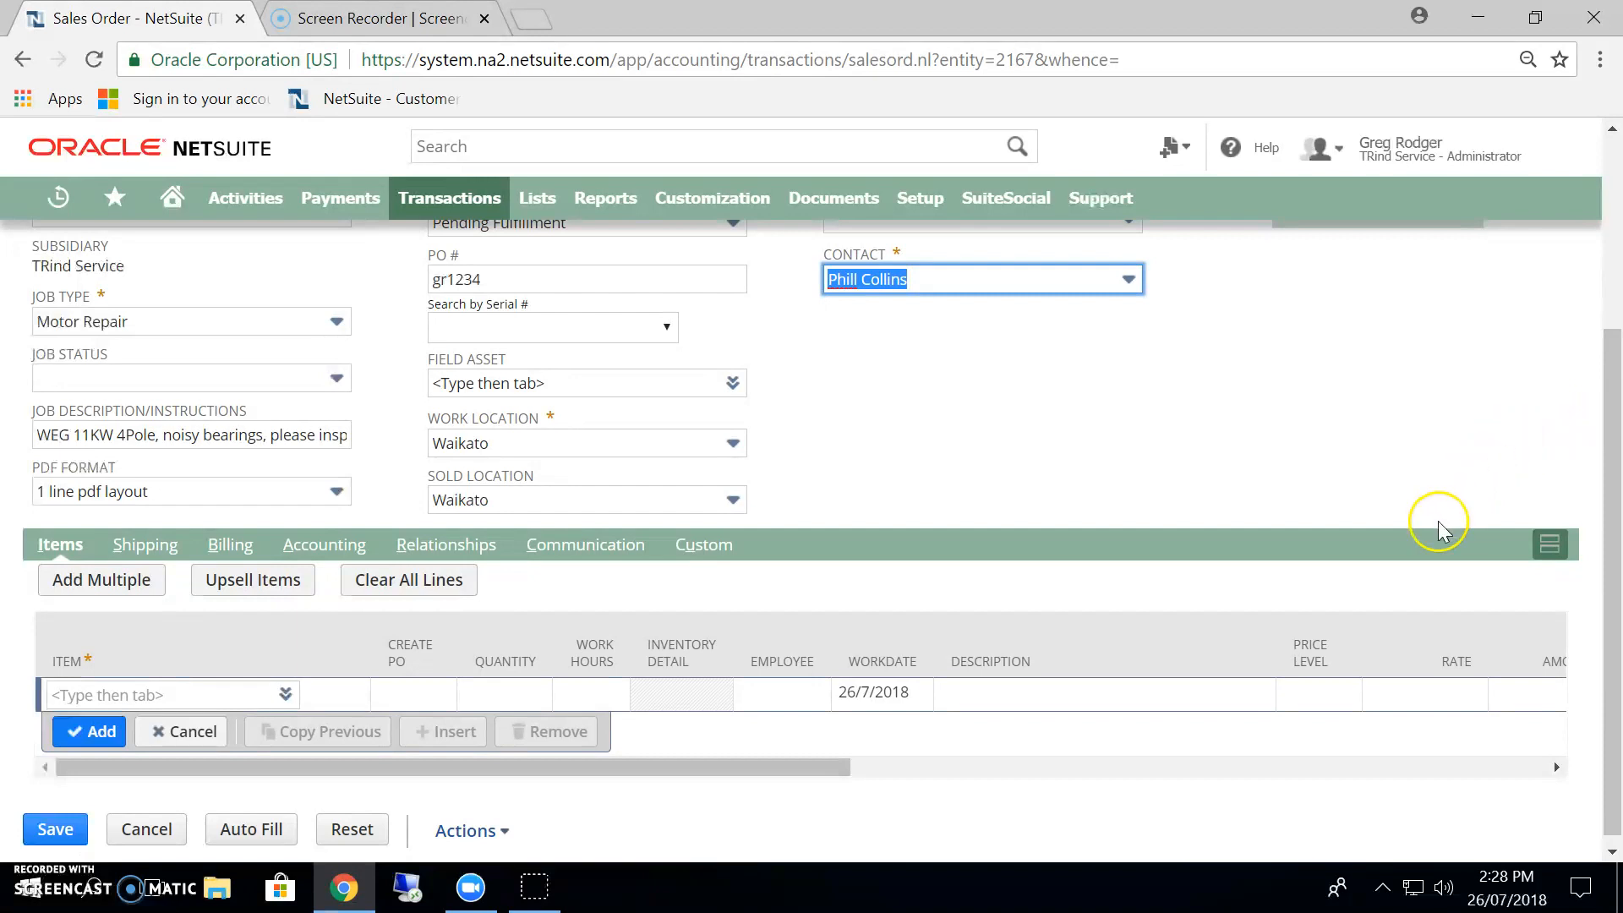
{"action": "left_click", "coordinate": [100, 694]}
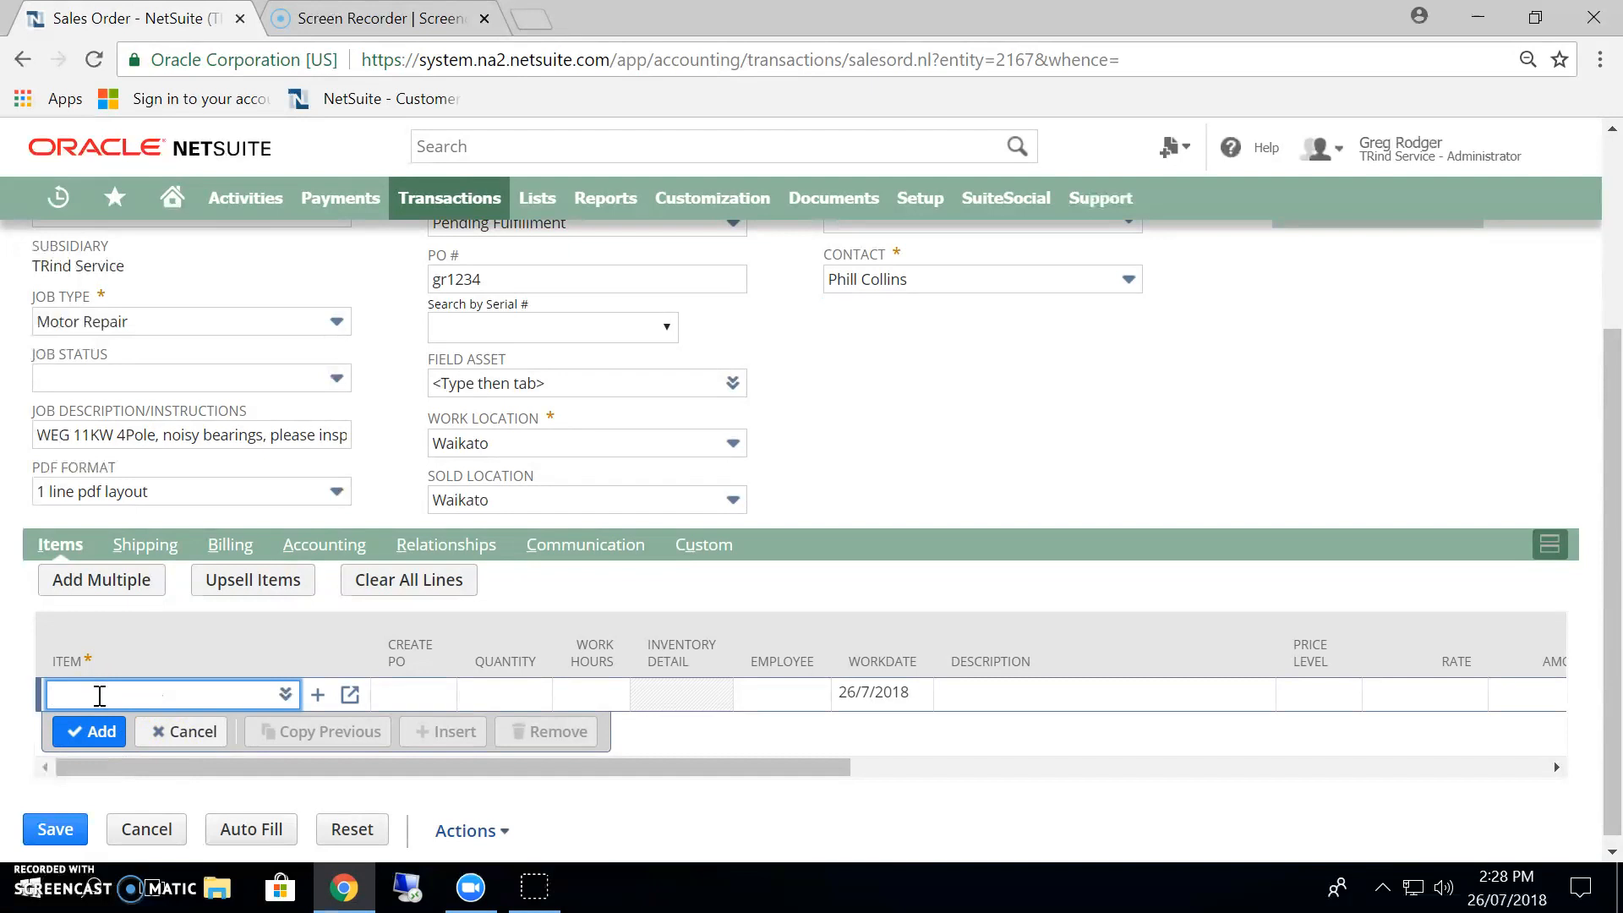
{"action": "type", "text": "des"}
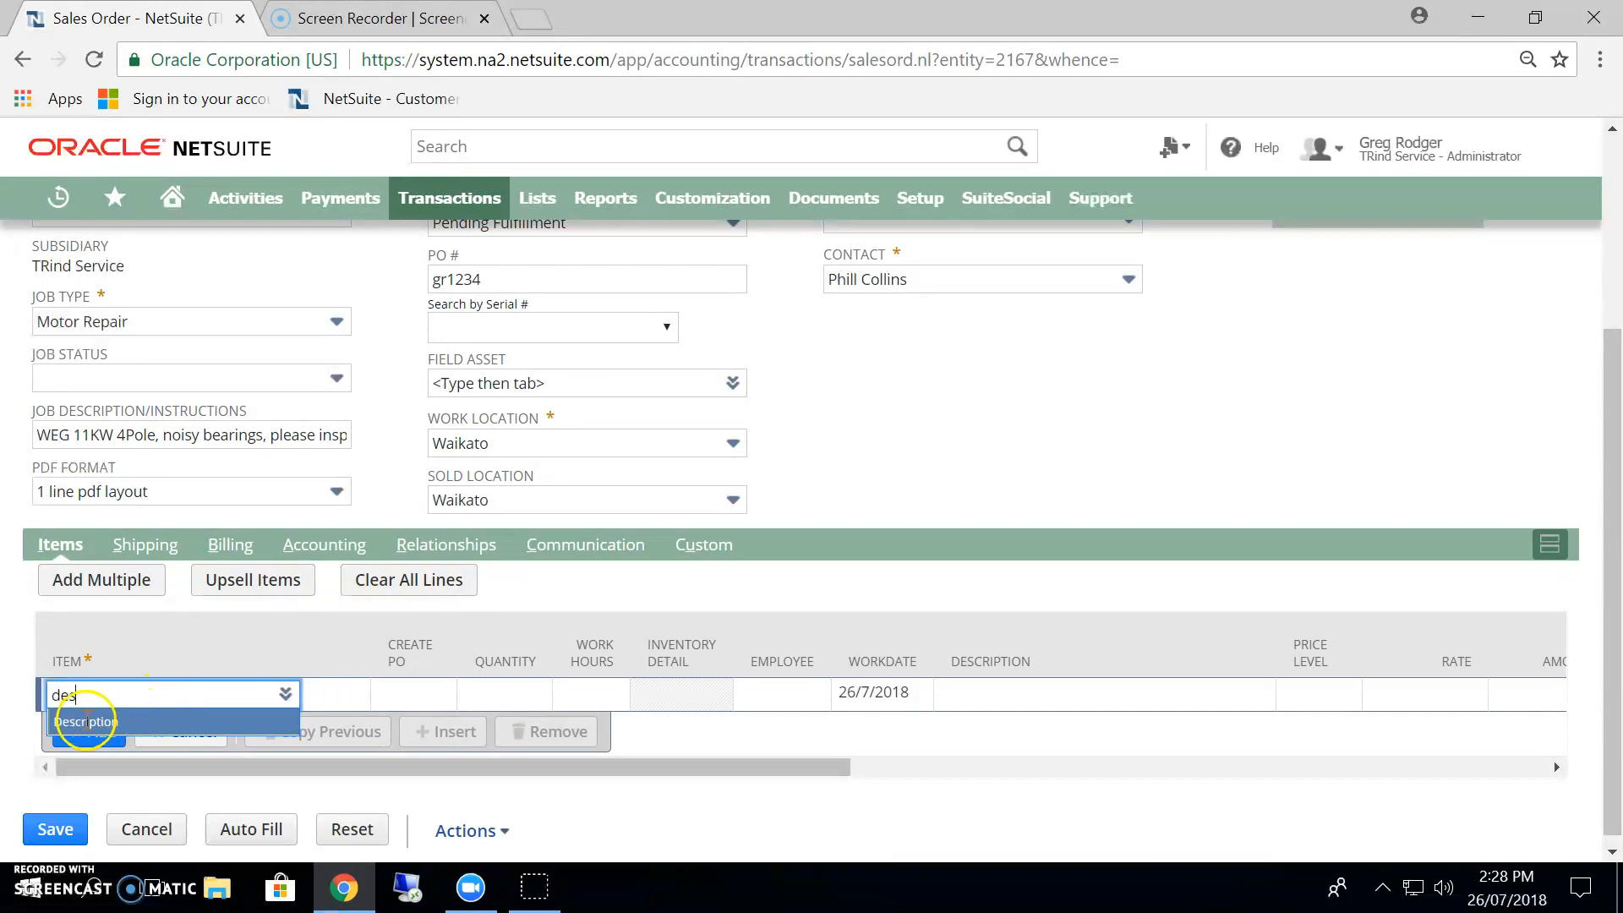
{"action": "left_click", "coordinate": [84, 721]}
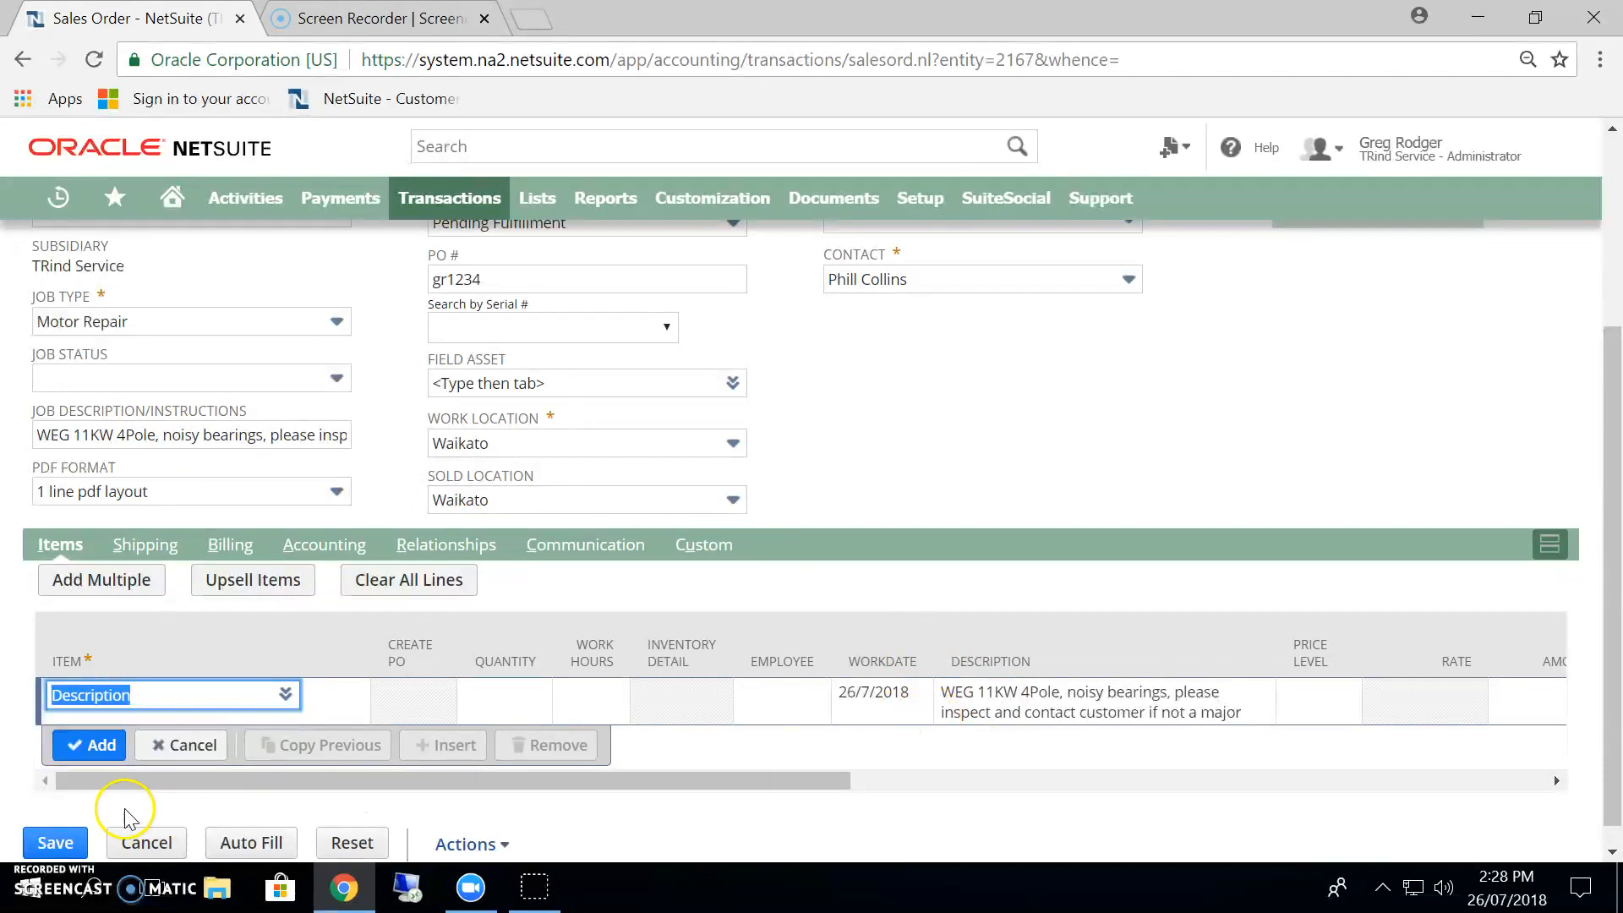
{"action": "left_click", "coordinate": [98, 748]}
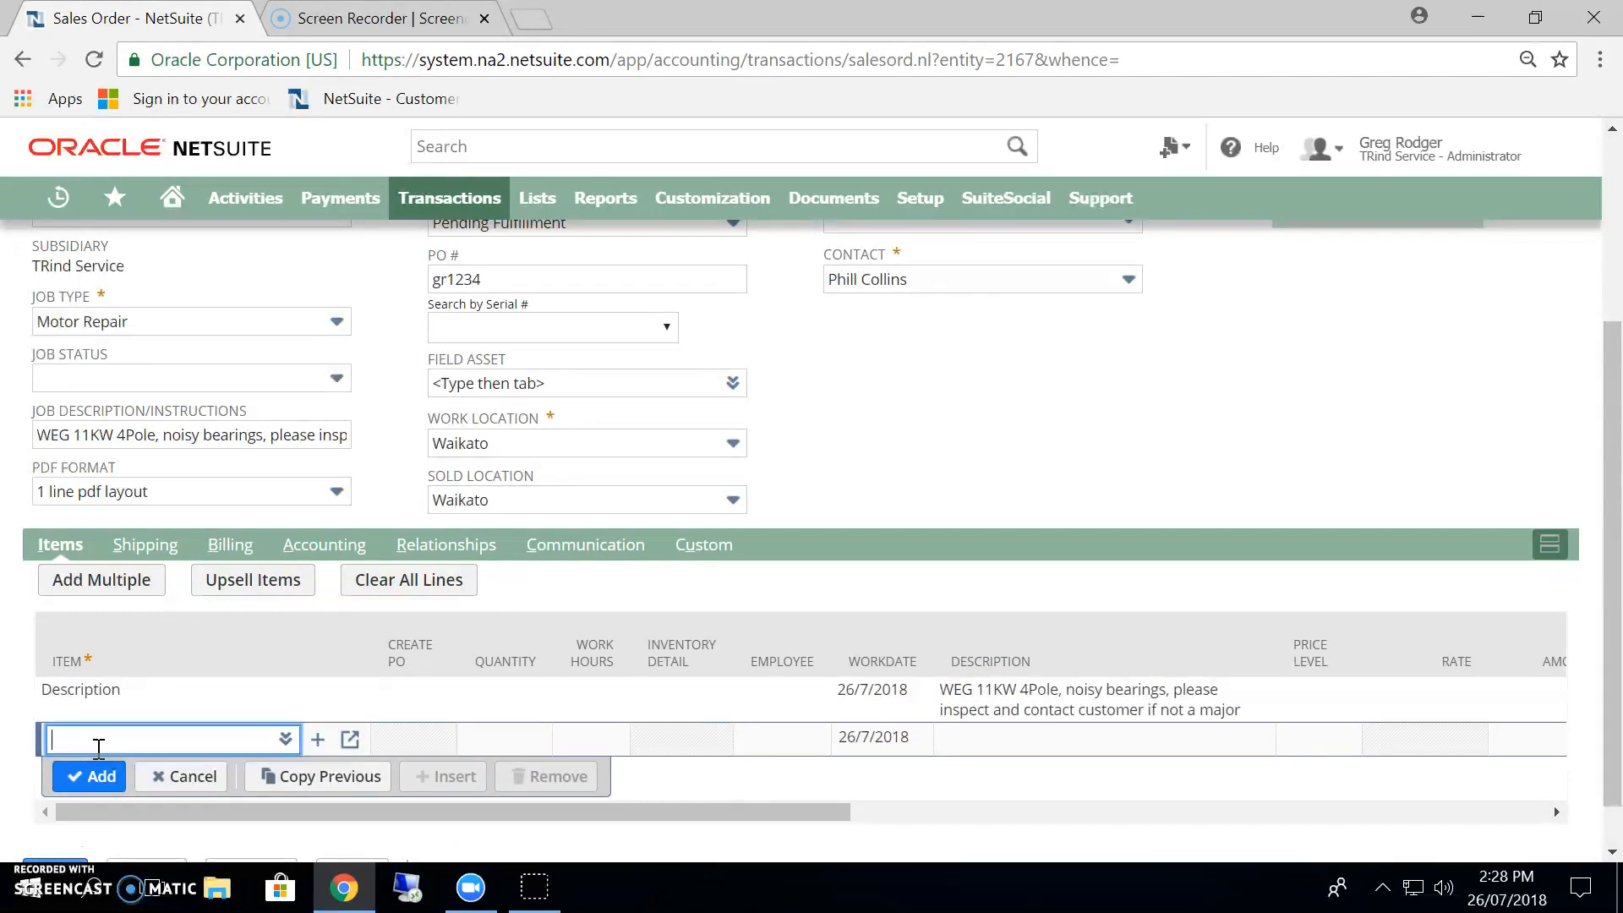
Add an Assessment line item to the sales order with its default quantity and rate.
{"action": "type", "text": "ass"}
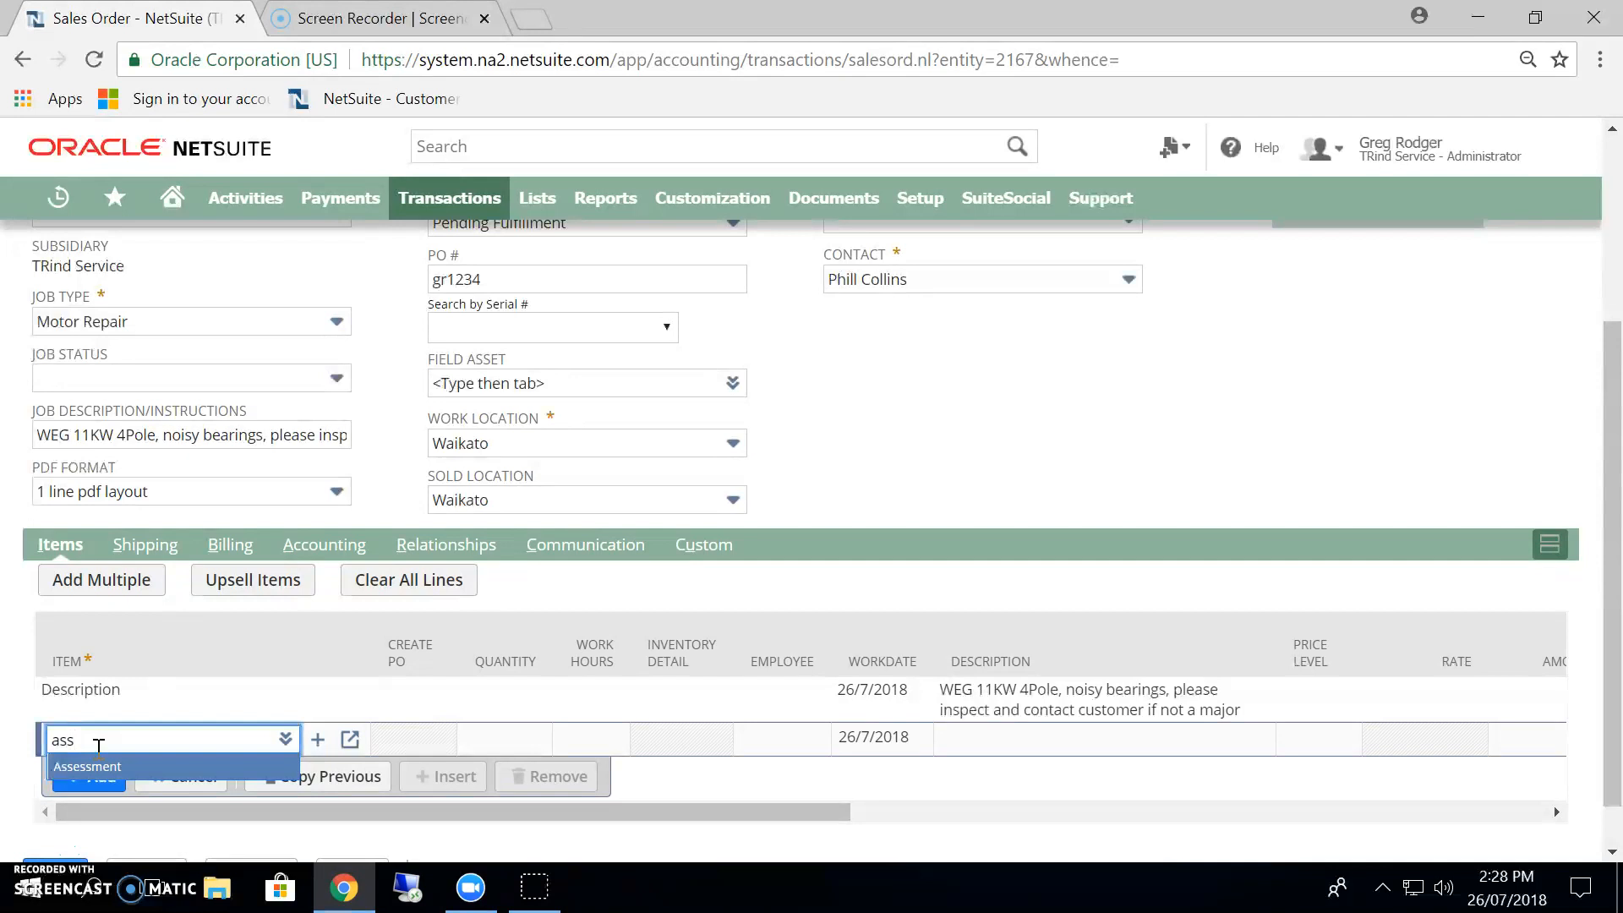
{"action": "key", "text": "Return"}
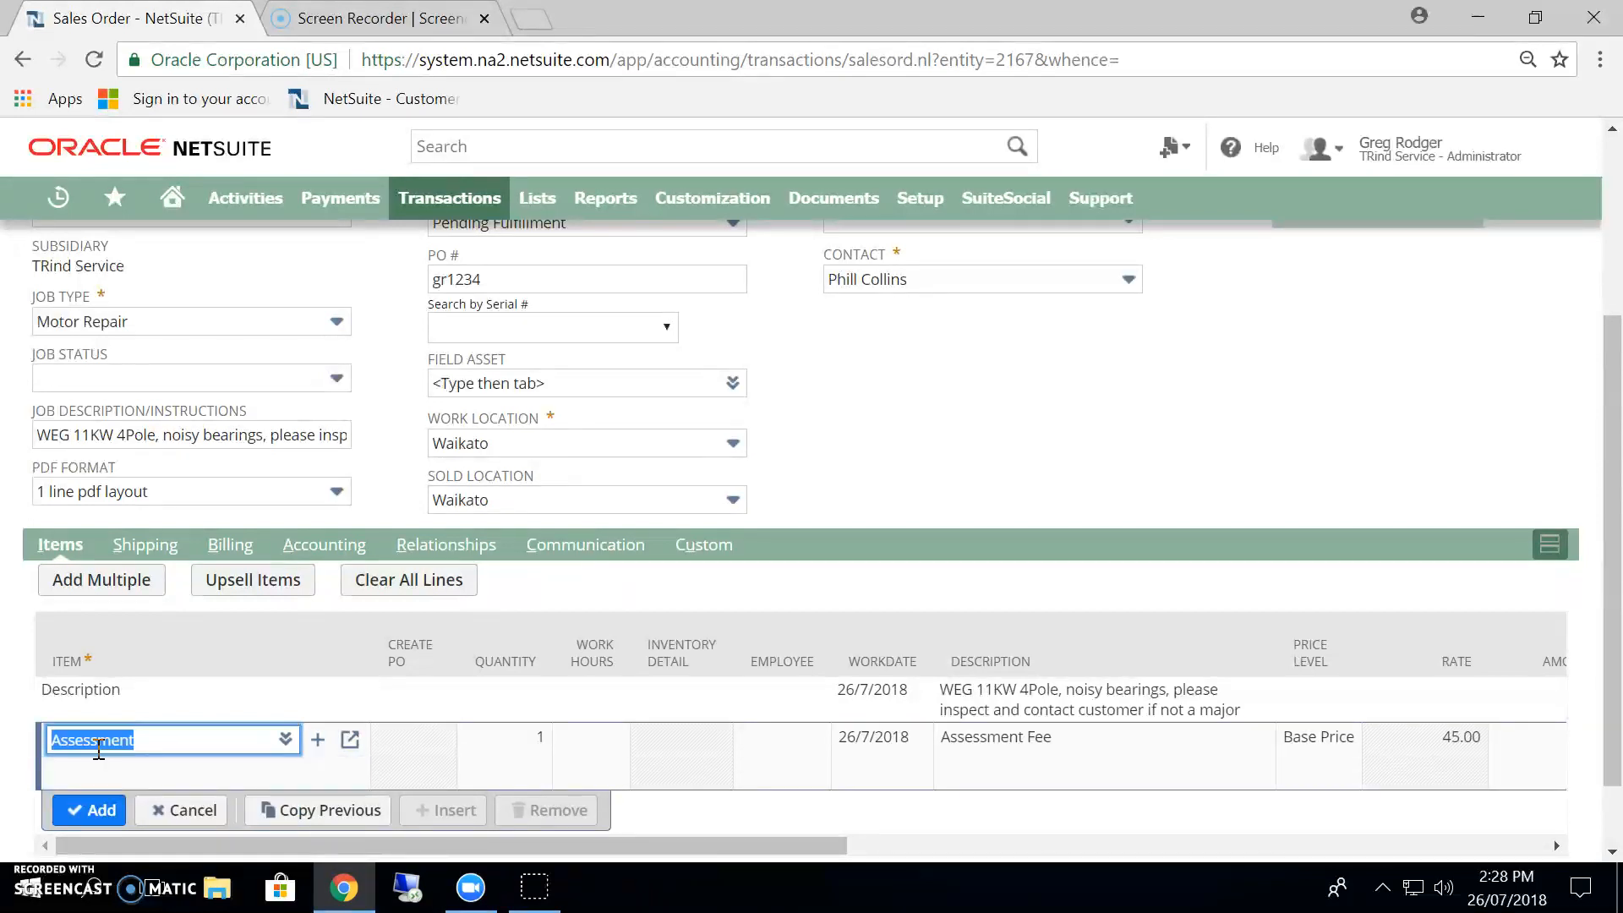
{"action": "key", "text": "Return"}
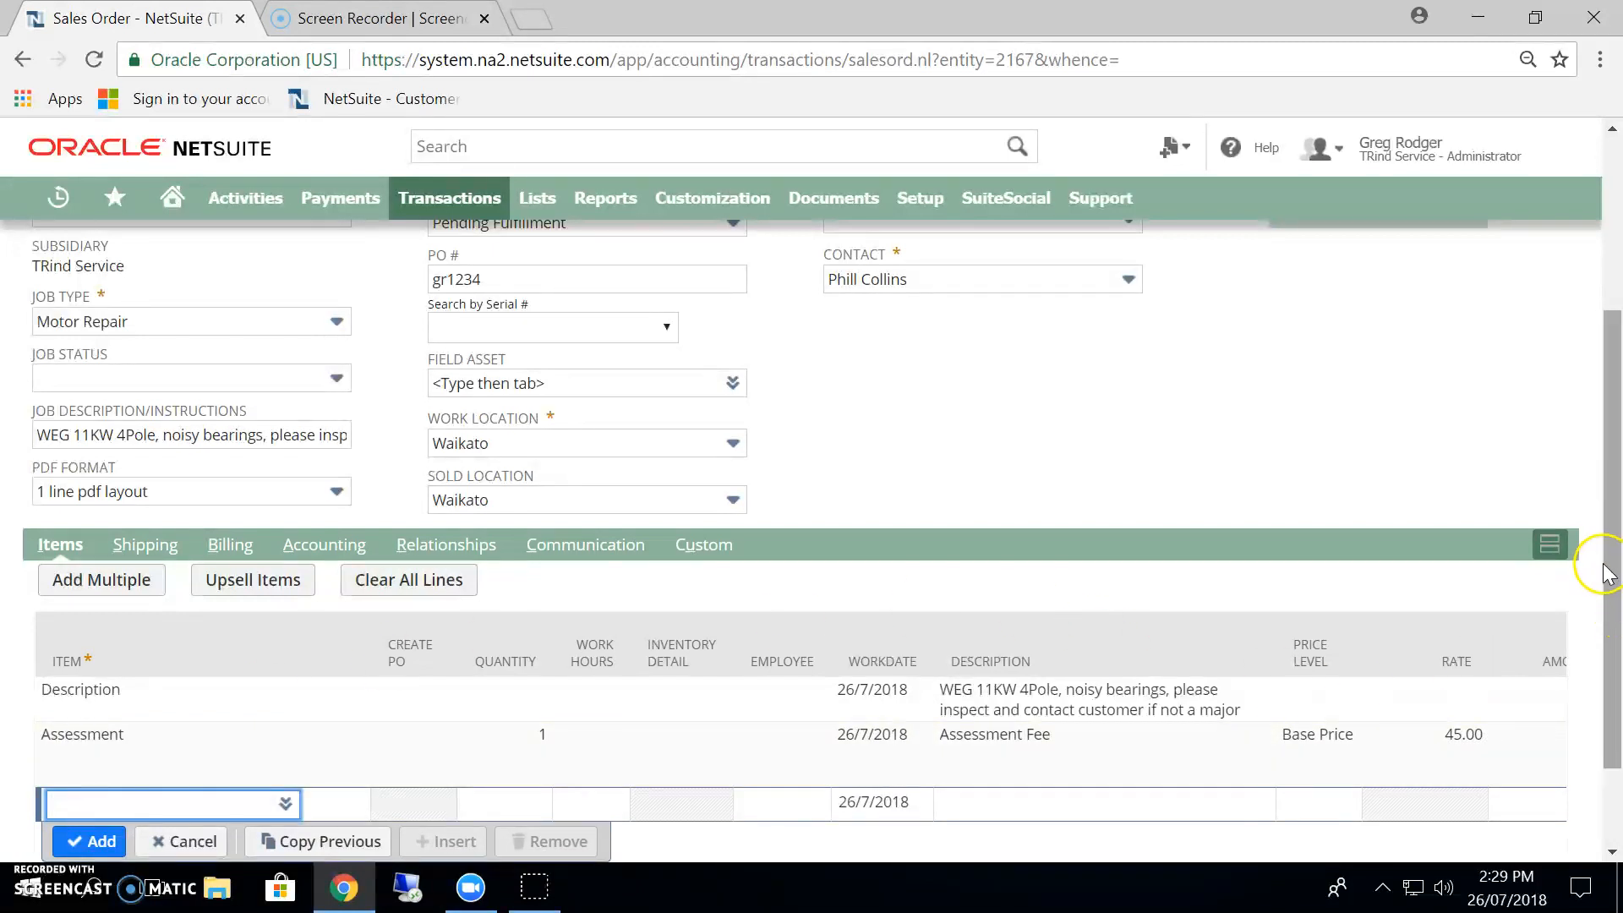
Save the sales order and generate its job card.
{"action": "left_click_drag", "start_coordinate": [1606, 573], "coordinate": [1615, 633]}
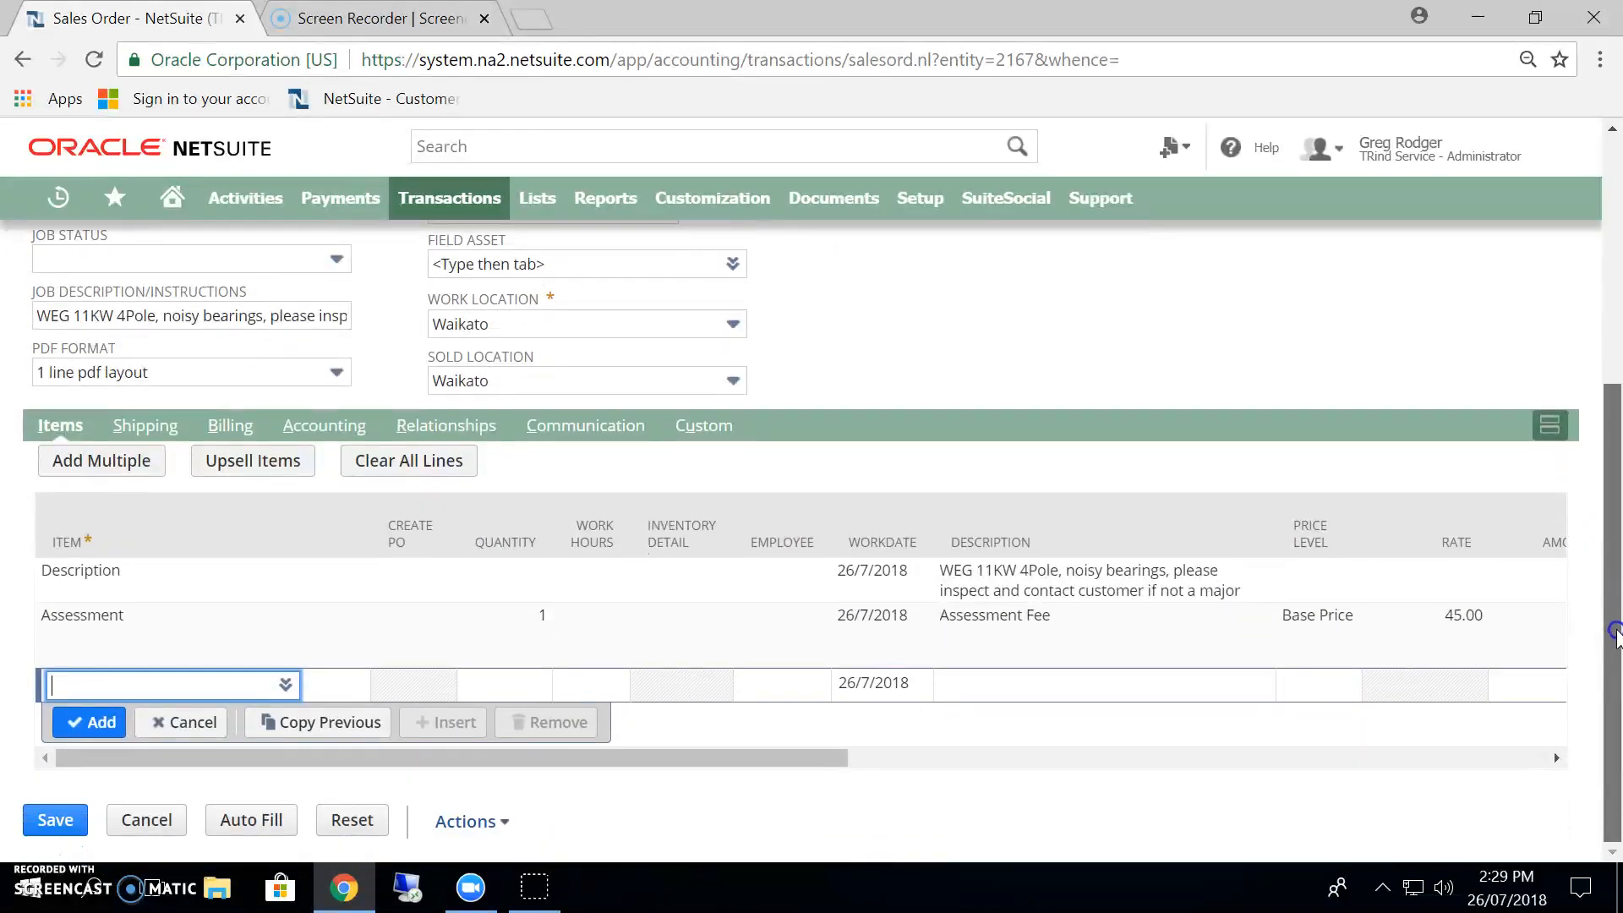
{"action": "left_click", "coordinate": [76, 820]}
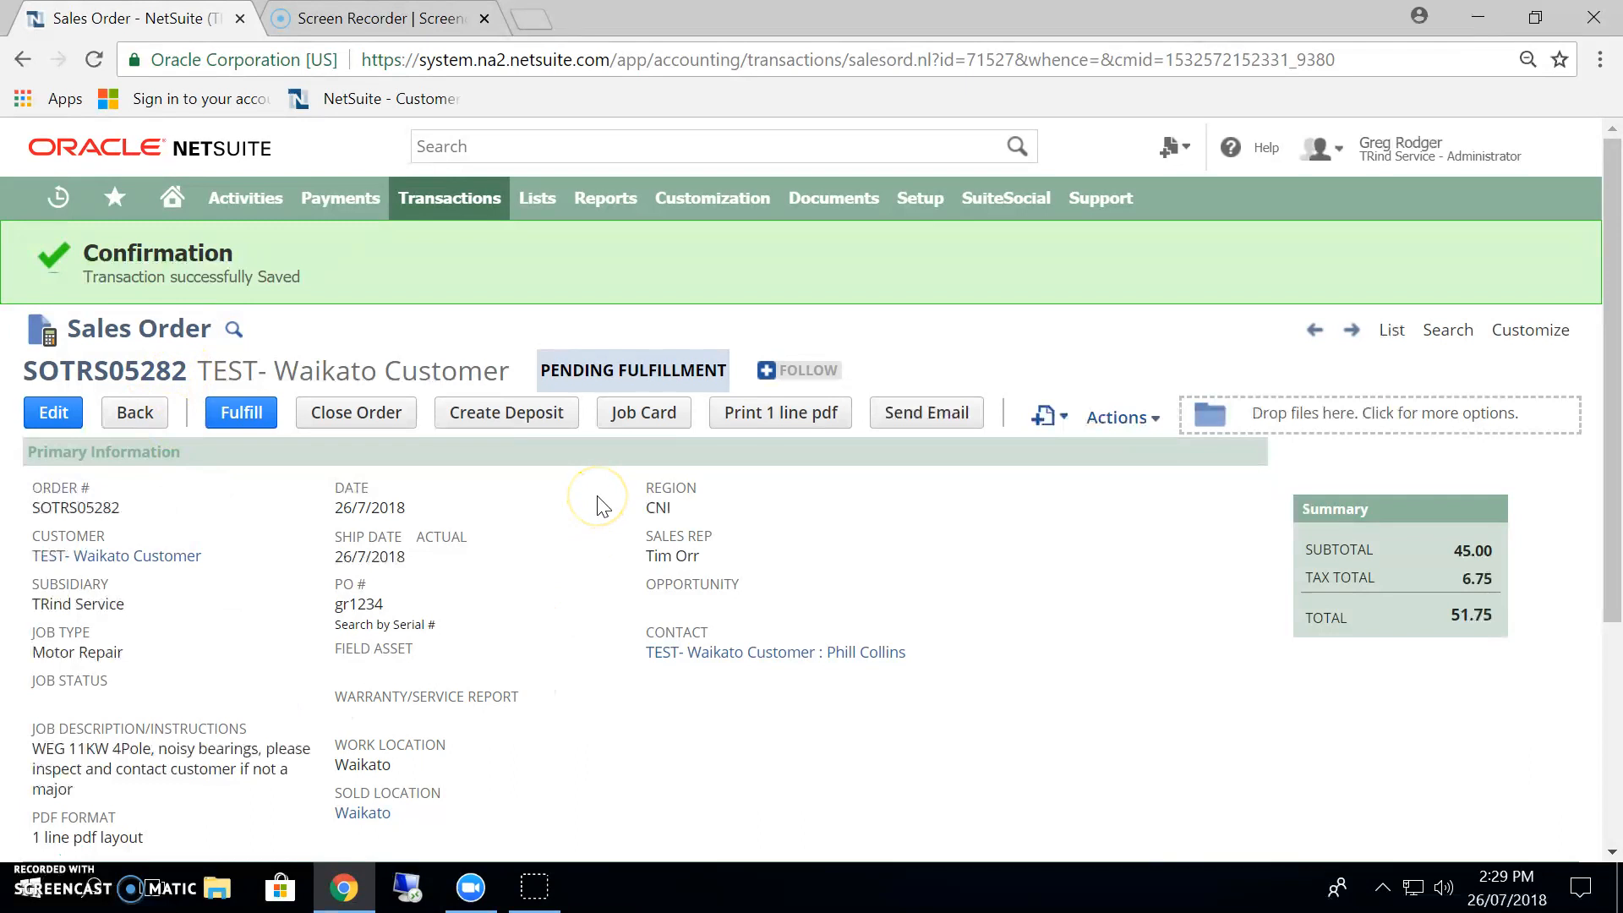
{"action": "left_click", "coordinate": [644, 414]}
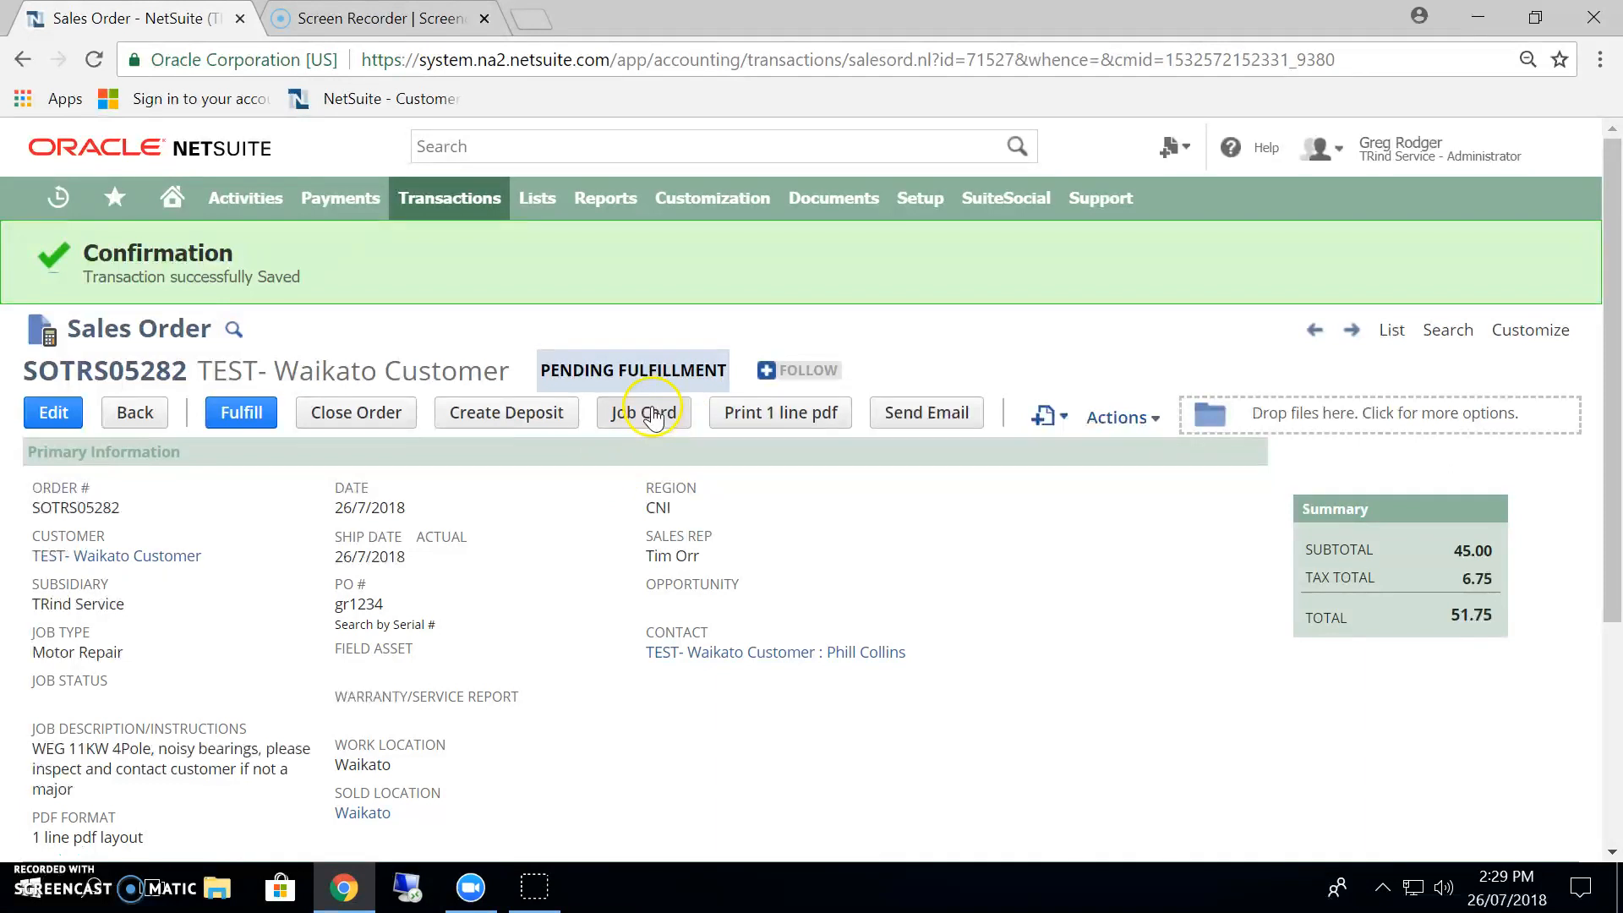
{"action": "left_click", "coordinate": [653, 414]}
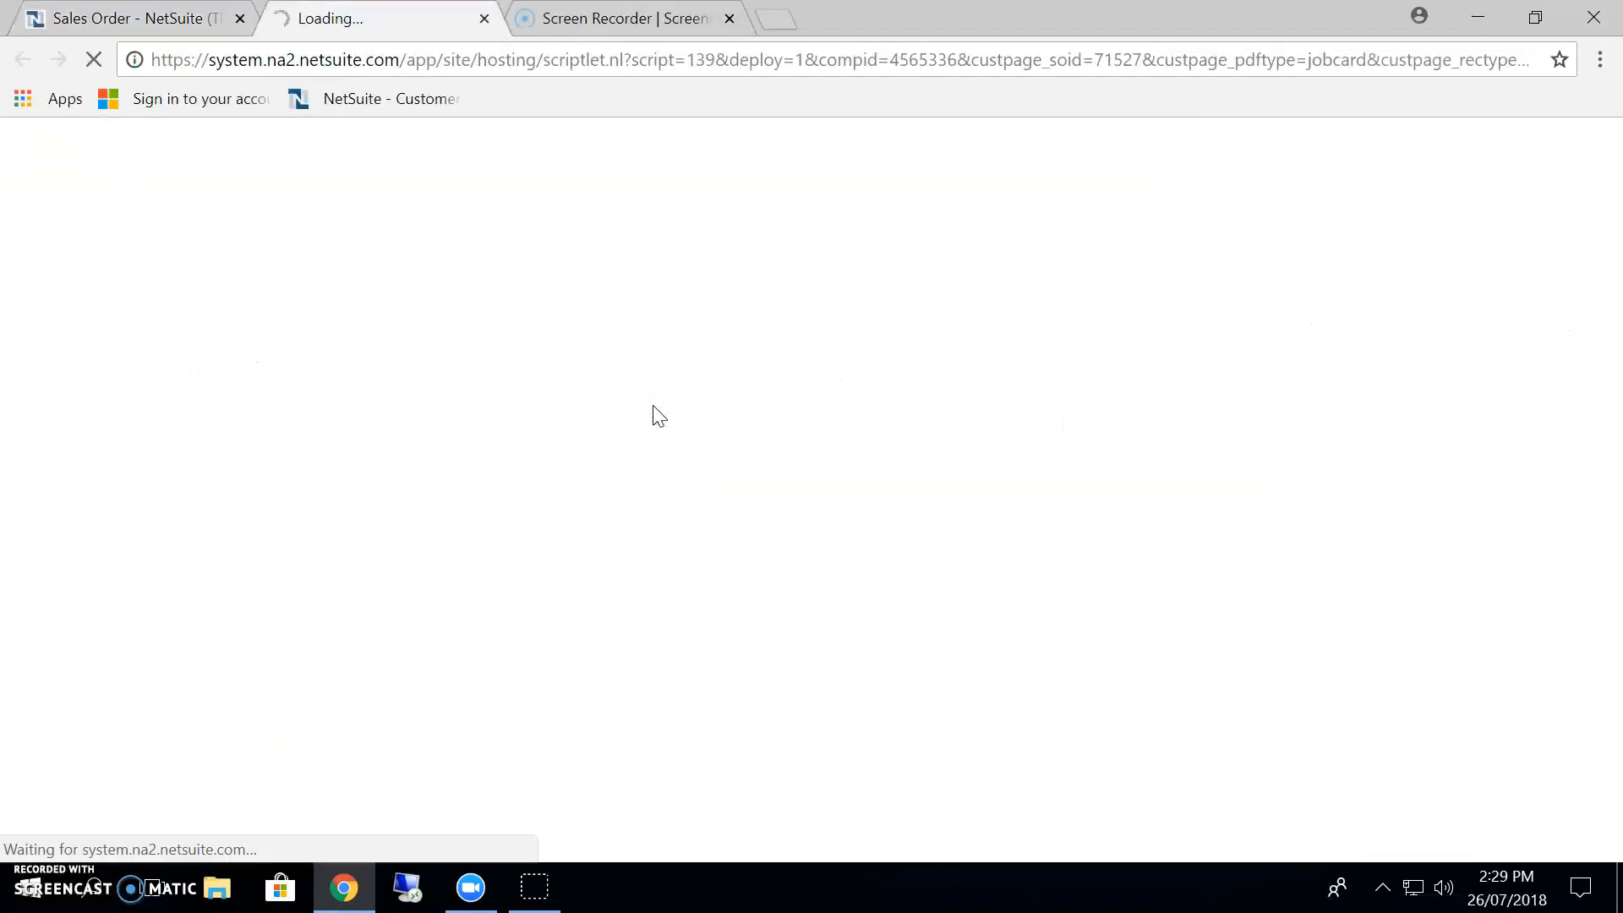